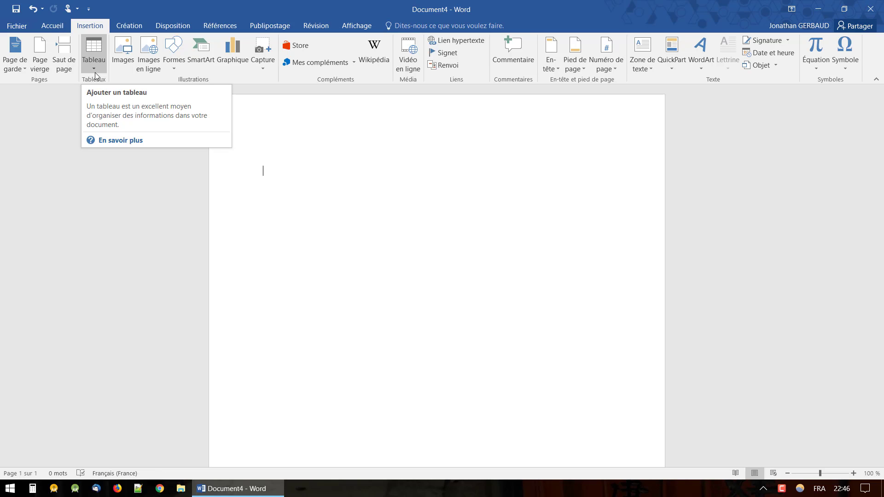
Insert a table with five columns and five rows and enter the header Produit in its first cell
click(95, 66)
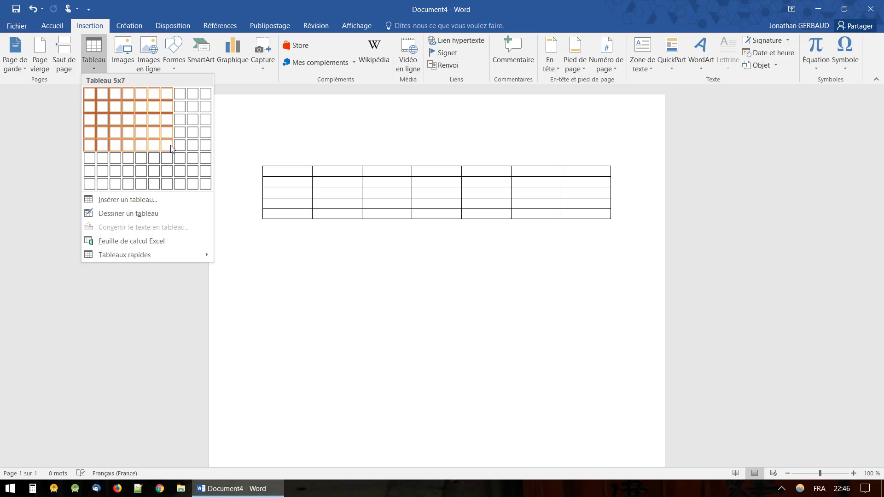
click(143, 145)
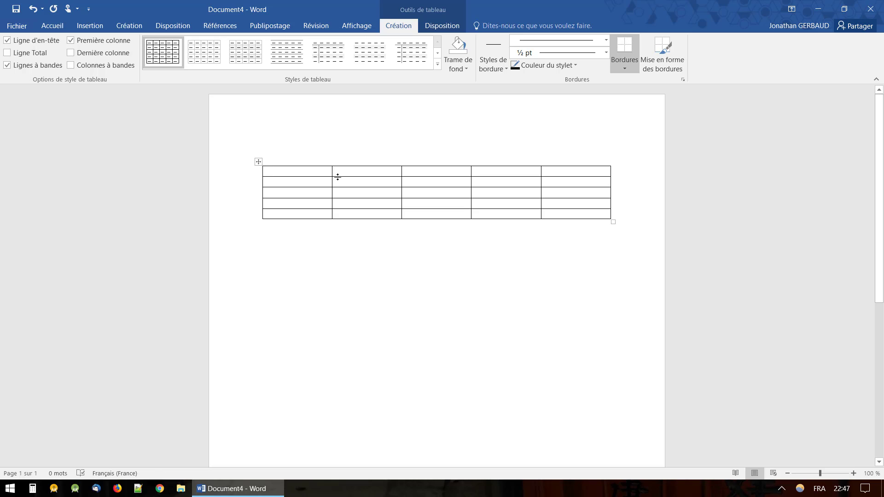
text(Prdouit)
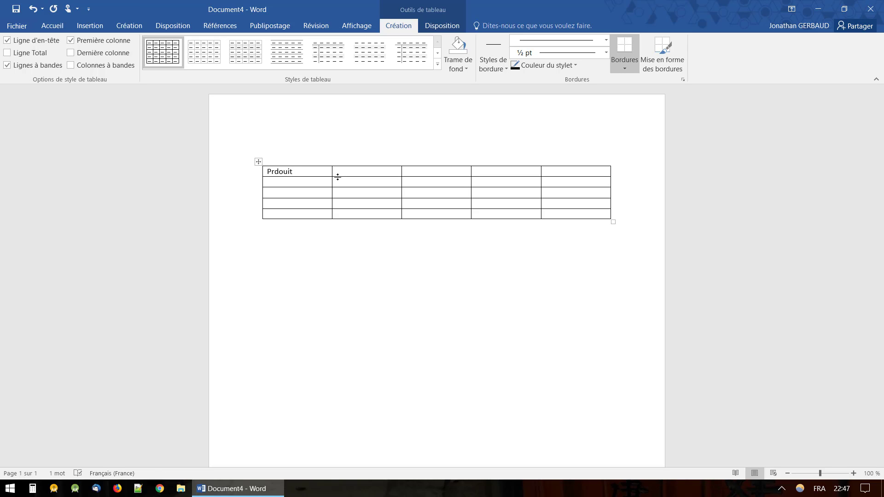
key(BackSpace)
key(BackSpace)
key(BackSpace)
key(BackSpace)
key(BackSpace)
text(oduit)
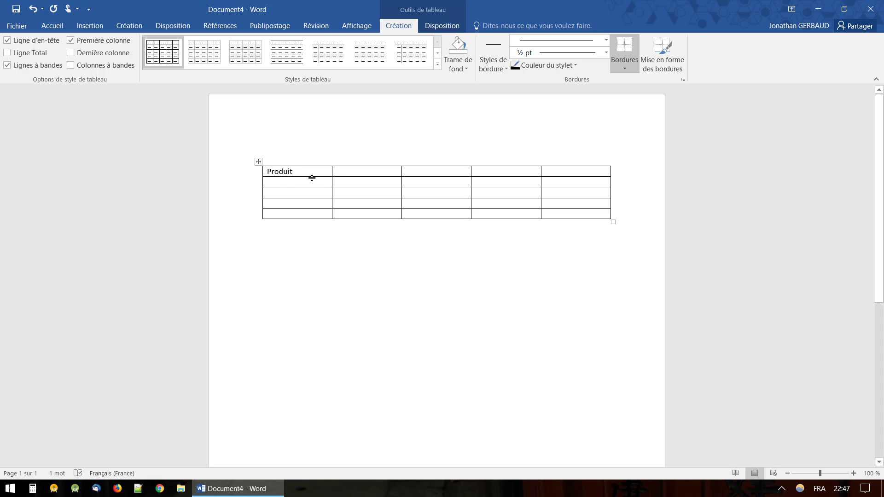
Open the on-screen keyboard (Clavier visuel) to view the key layout and minimise it
key(super)
text(clav)
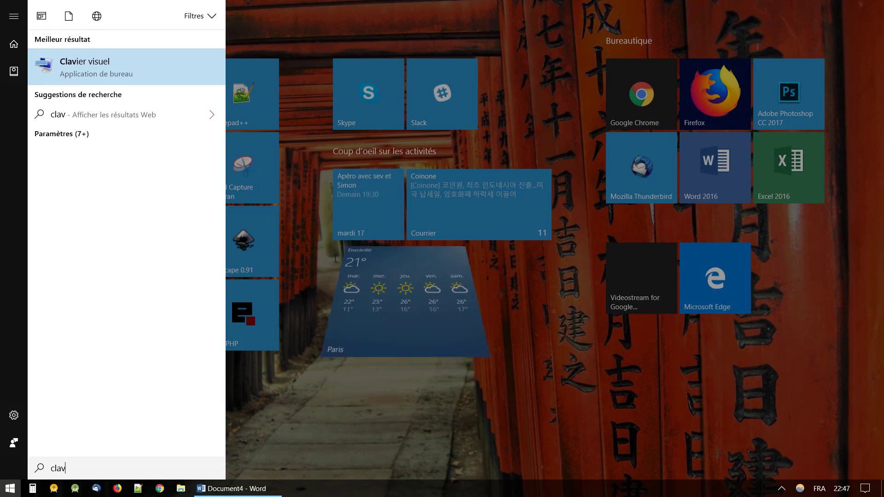
key(Return)
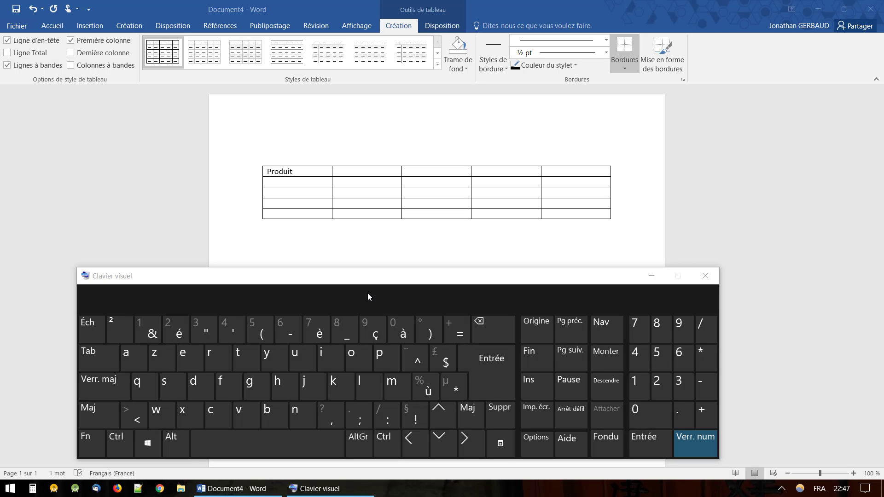
click(656, 276)
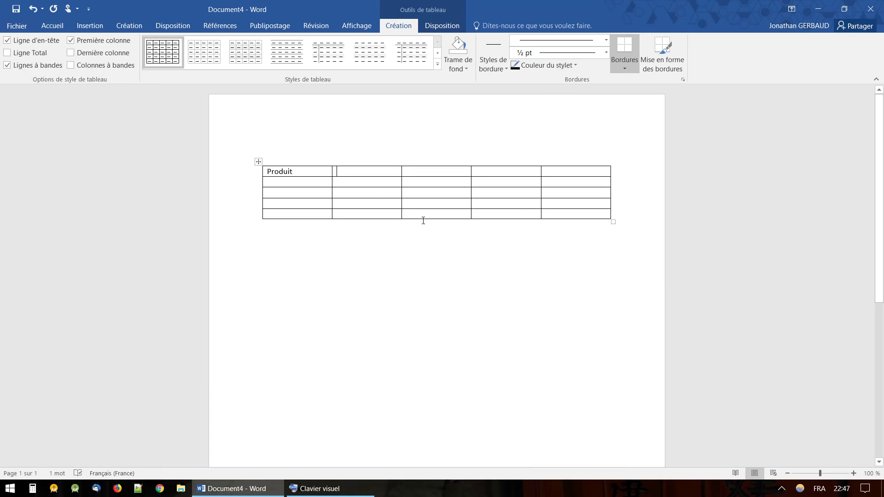
Fill the remaining header cells of the first row with Prix d'achat, Prix de vente, Livraison and Stock
key(Tab)
key(Tab)
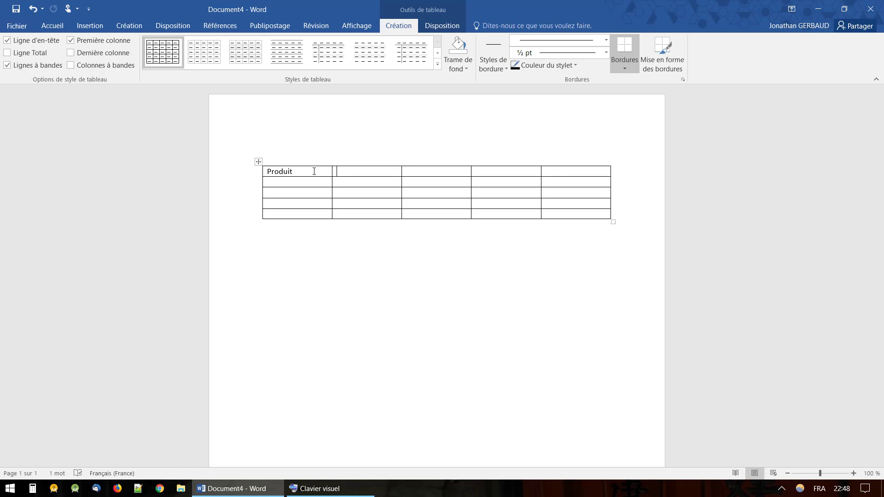
text(Prix d'achatP)
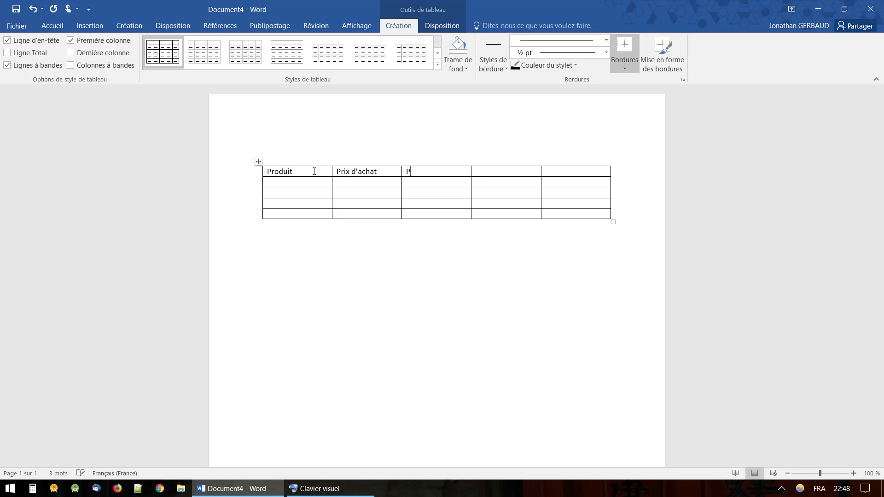
text(rix de vente)
text(Livra)
text(ison)
text(Stock)
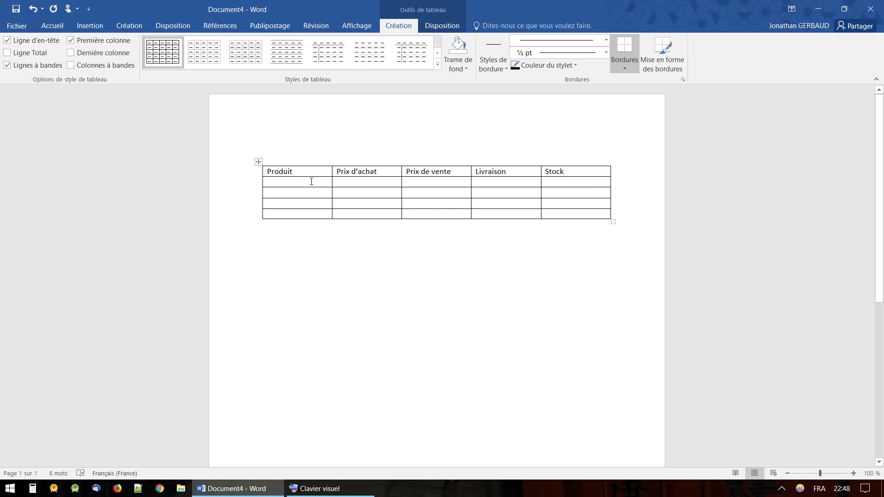
Fill the second table row with Lave-vaisselle, 200€, 400€, 30€ and 200
click(278, 184)
key(Right)
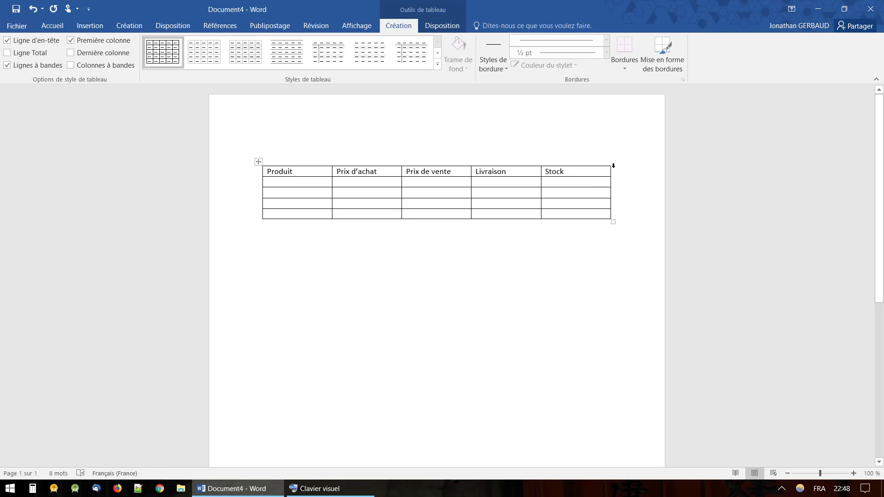
key(Right)
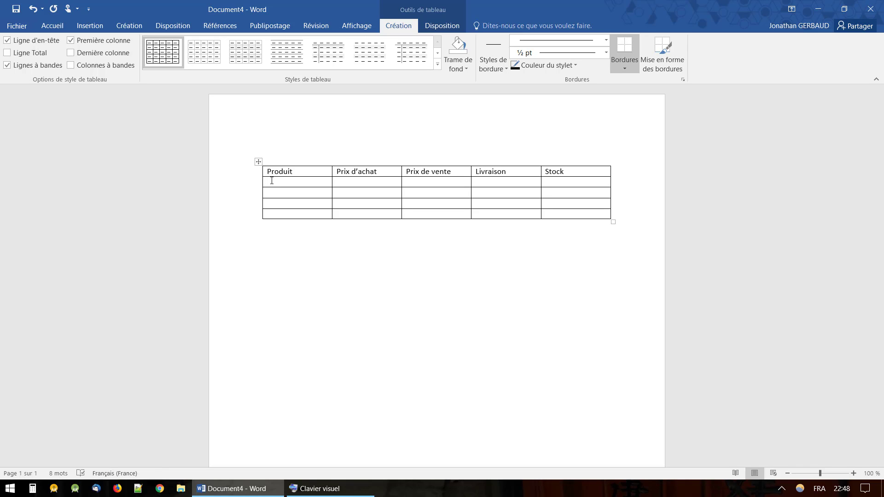
text(Lave-vaisselle)
key(Tab)
text(2)
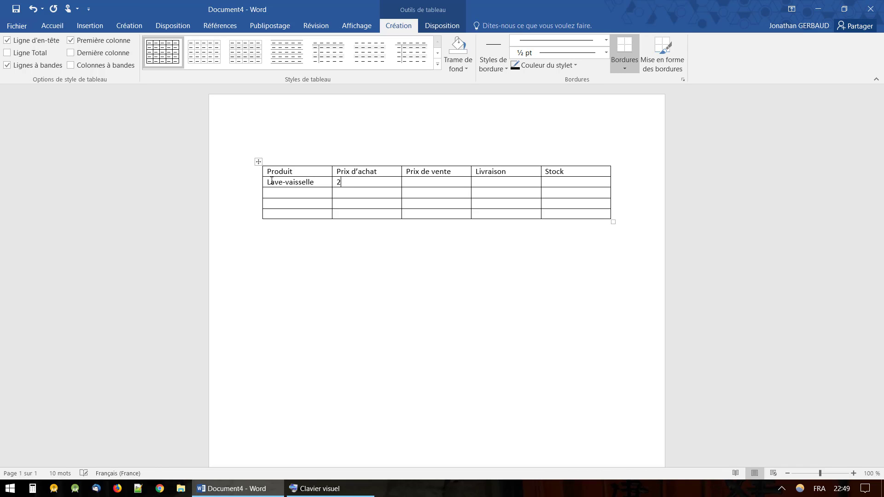
text(00€	400€)
key(Tab)
text(30€)
text(200)
Fill the third table row with Lave-linge, 250€, 500€, 30€ and 300
text(Lave-linge)
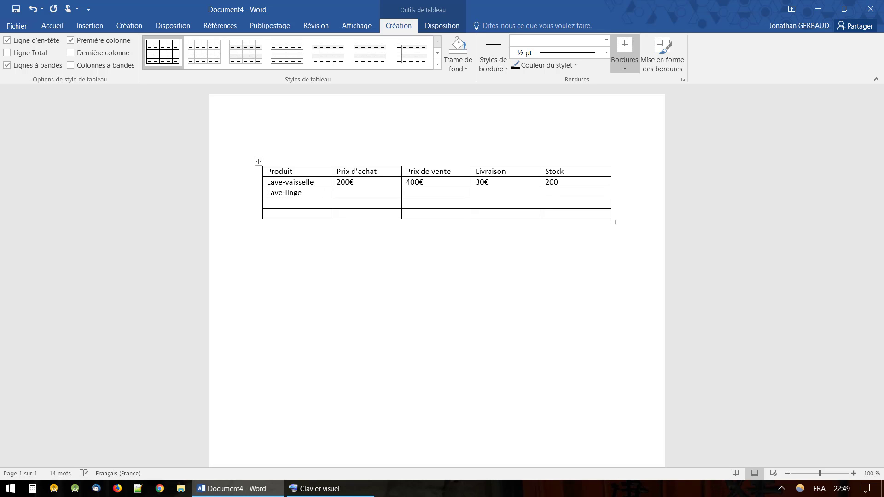
text(250€)
key(Tab)
text(500€)
text(€)
text(300)
Fill the fourth table row with Réfrigérateur, 300€, 650€, 40€ and 250, and leave the table
text(Réfi)
text(igérateur)
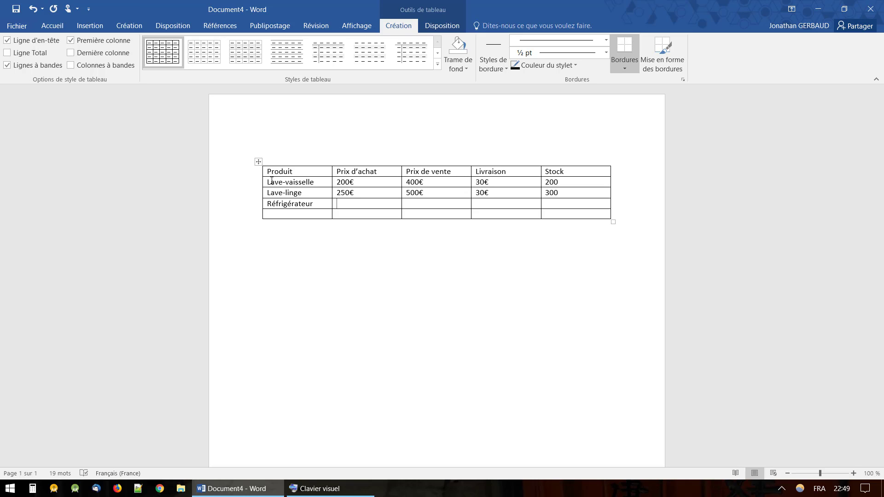
text(300€)
key(Tab)
text(650€)
key(Tab)
text(40€)
text(250)
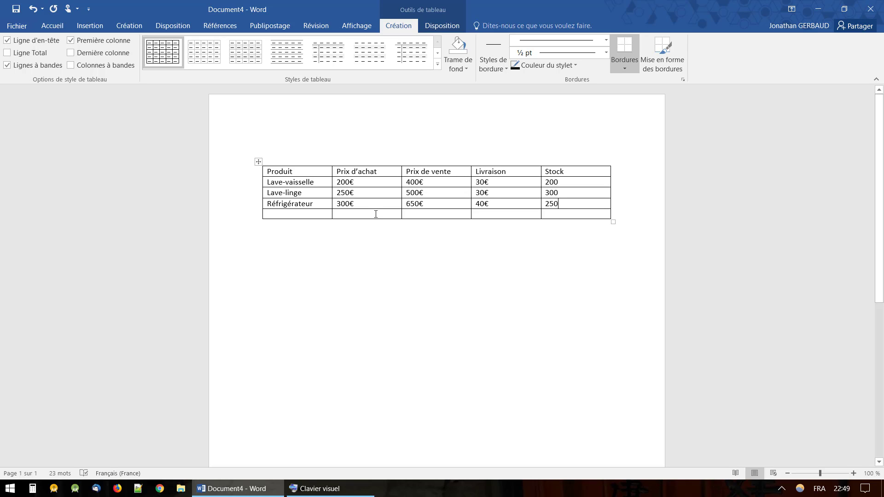
click(395, 303)
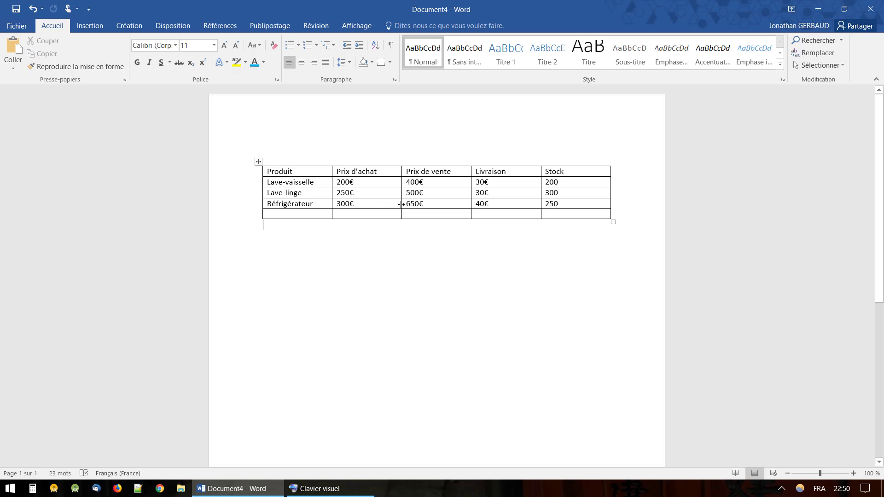
Apply the blue grid table style with a solid blue header row, light-blue banded rows and thin borders
click(315, 185)
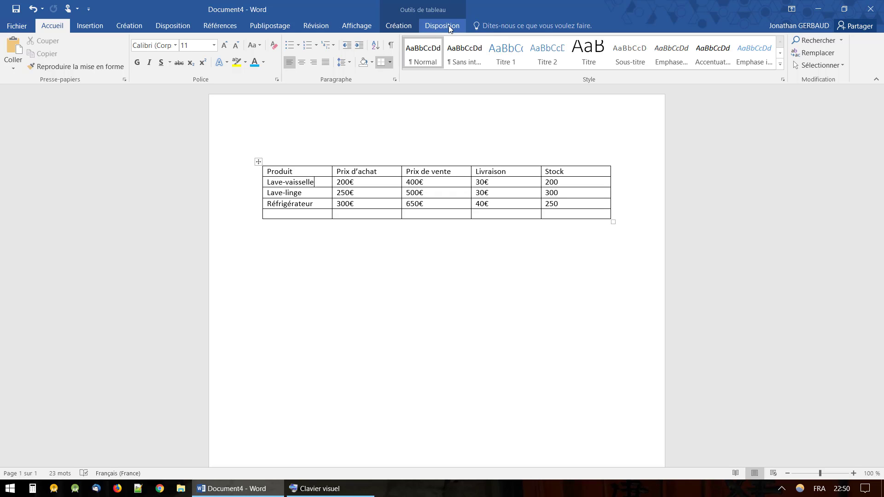
click(398, 26)
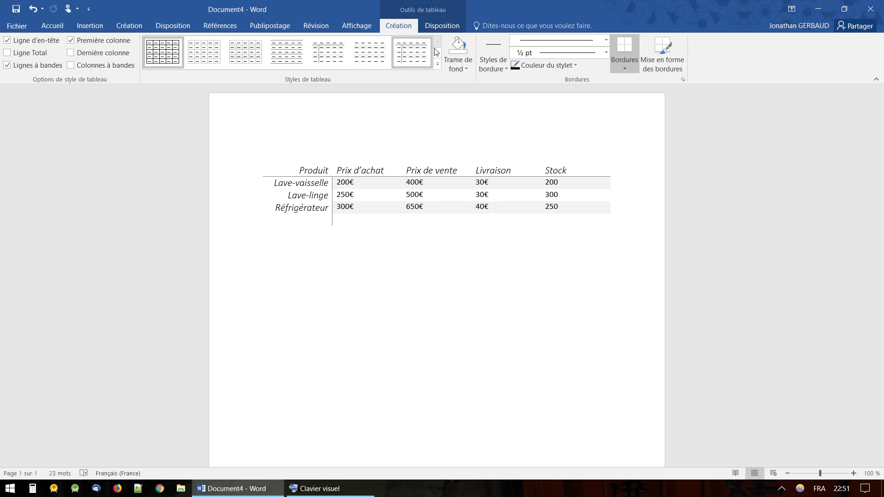
click(437, 67)
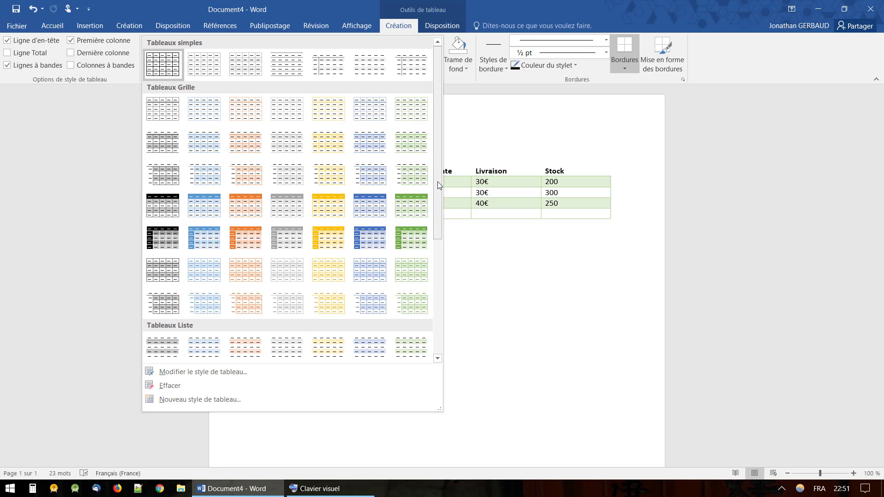
drag(438, 183, 435, 136)
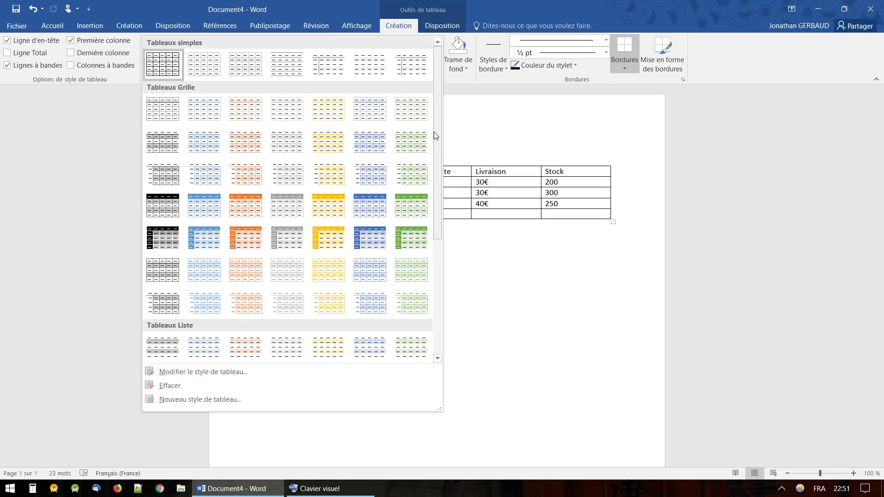
click(207, 213)
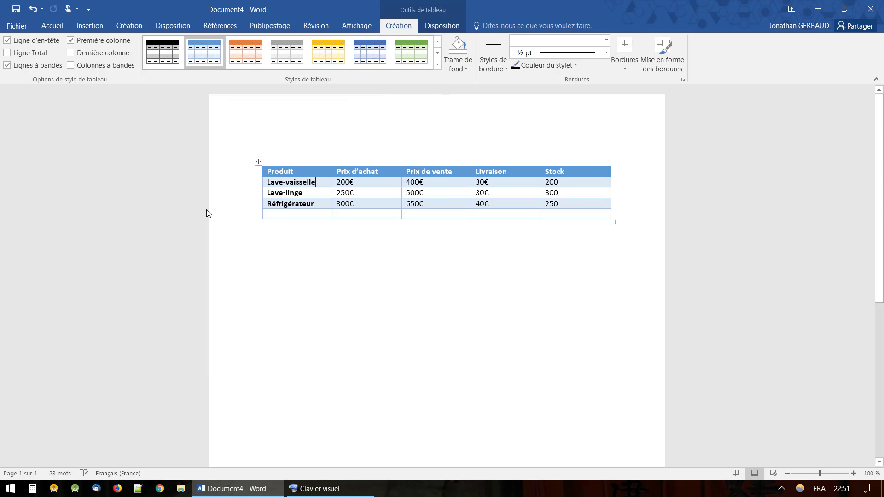
click(429, 328)
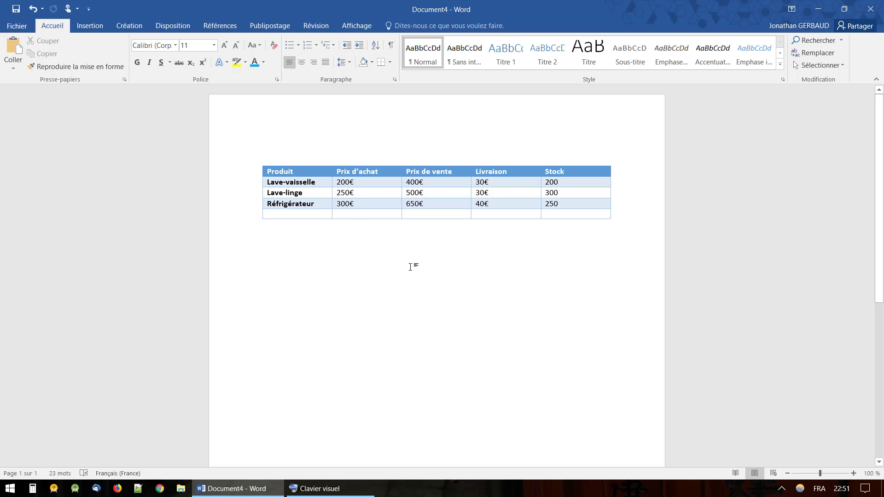
Turn off the table's special first-column formatting and try the last-column formatting
click(379, 196)
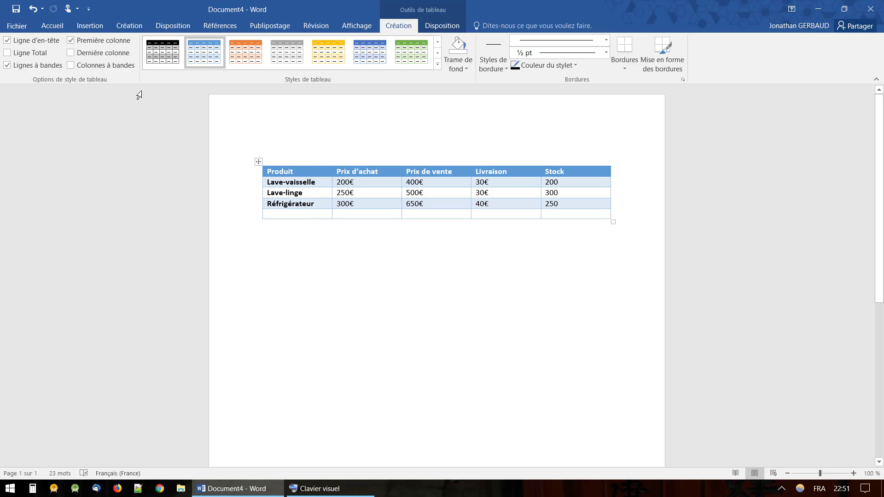
click(94, 41)
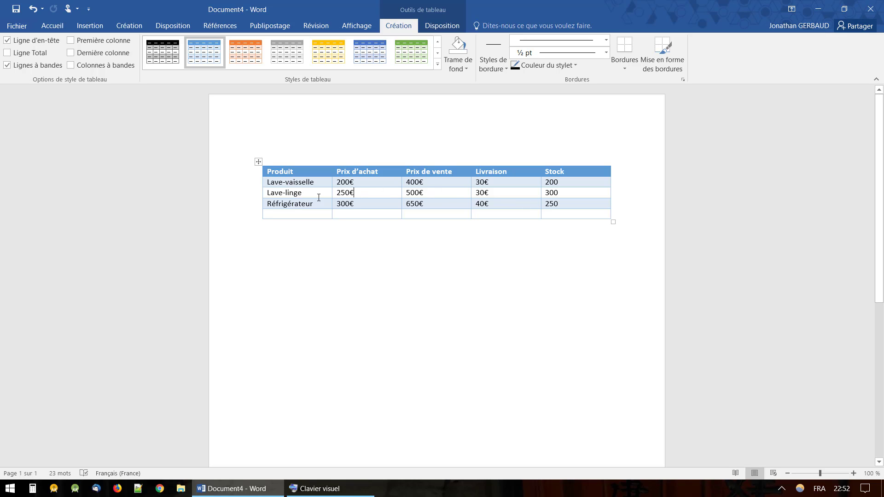
click(96, 55)
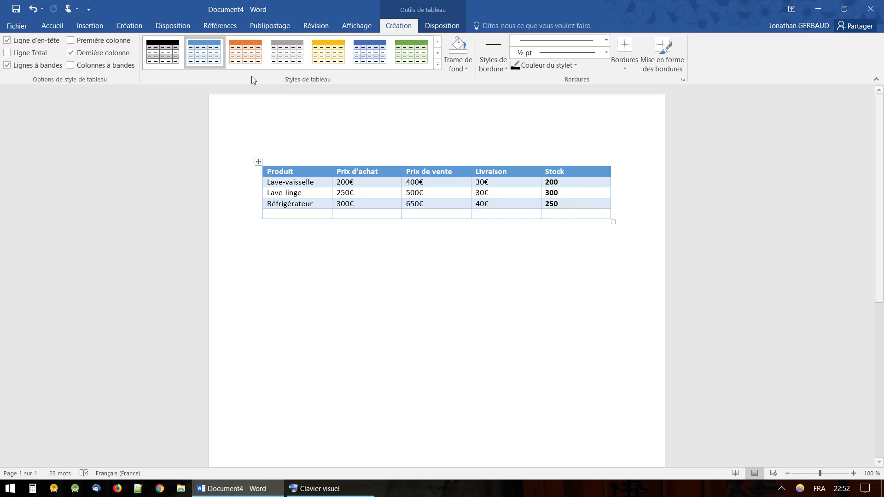
click(113, 53)
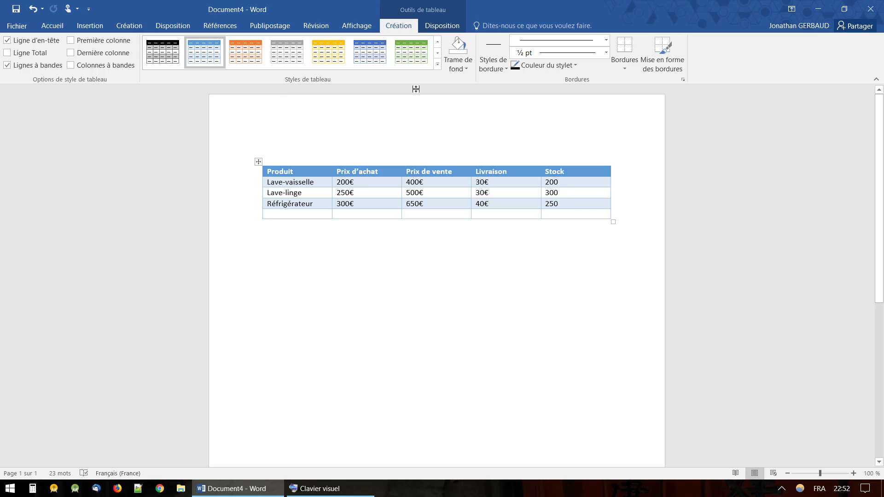
Apply the darker blue grid table style with all rows shaded in alternating blues
click(437, 64)
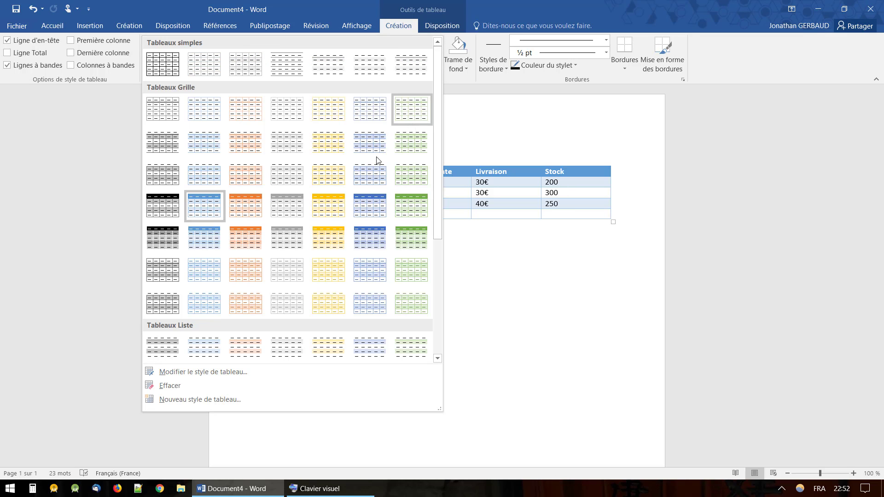
scroll(287, 236, down, 3)
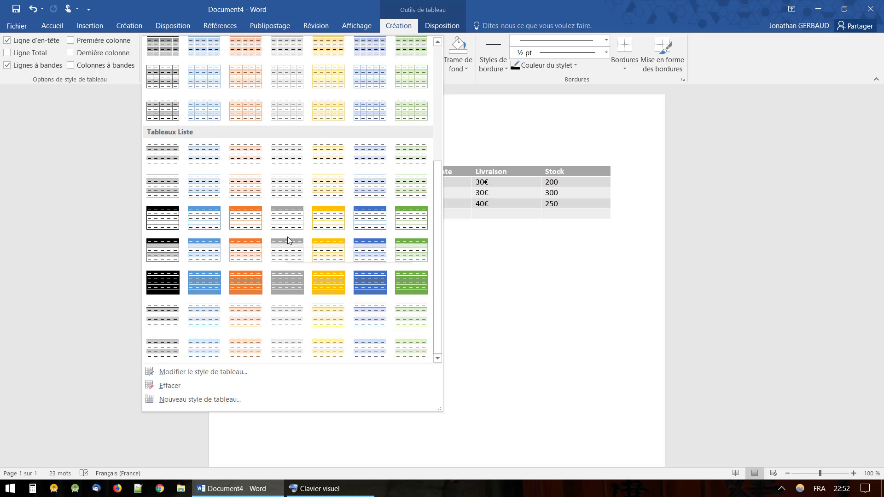
scroll(287, 236, up, 3)
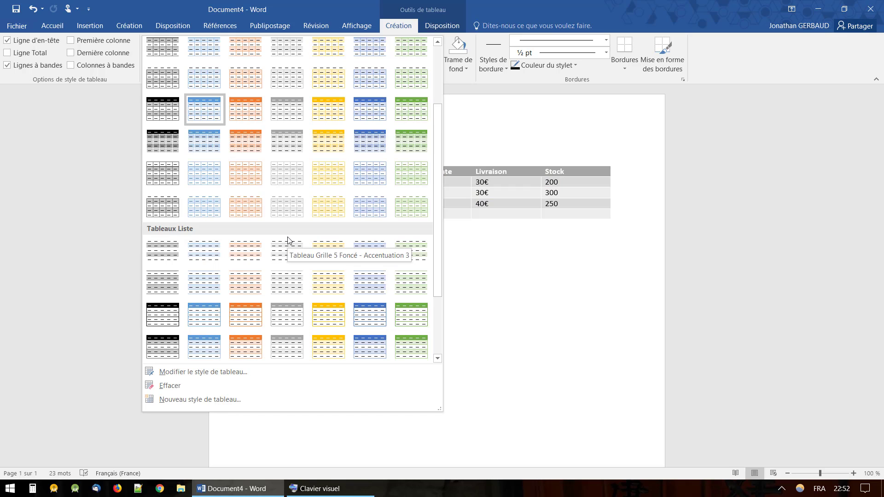
click(200, 148)
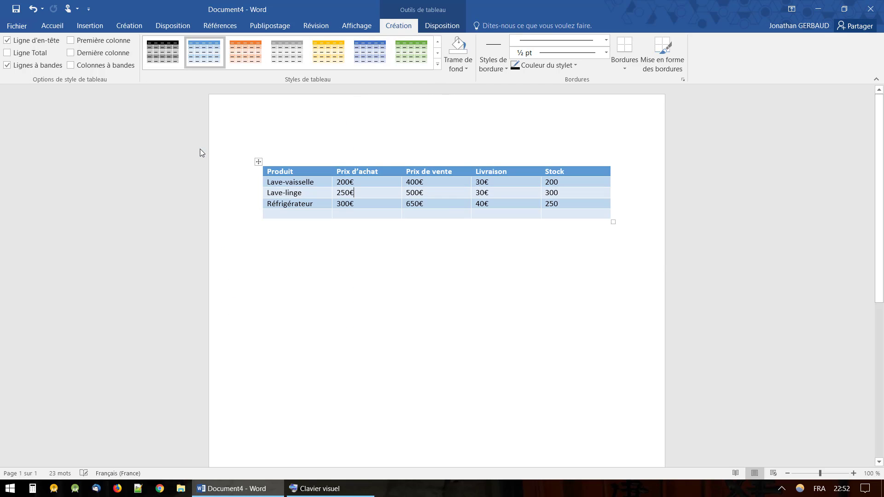
Turn on the table's first-column formatting, trying the last-column option as well, and turn off the header-row formatting
click(110, 44)
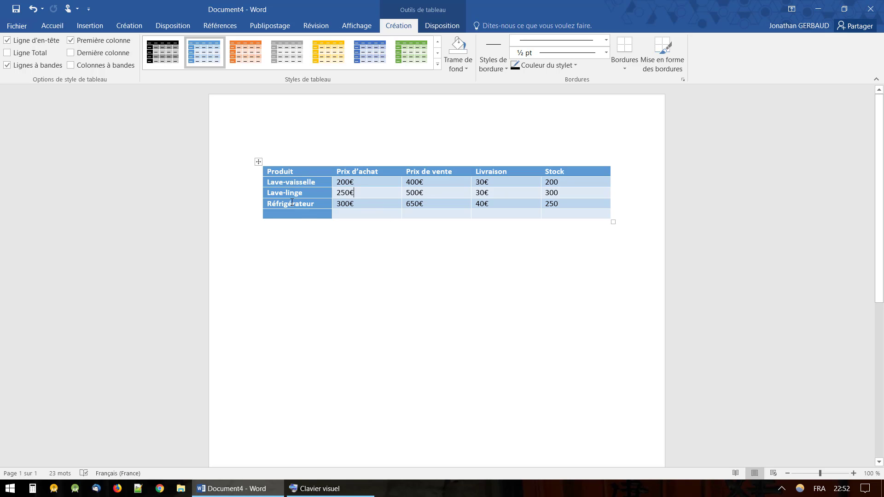
click(109, 54)
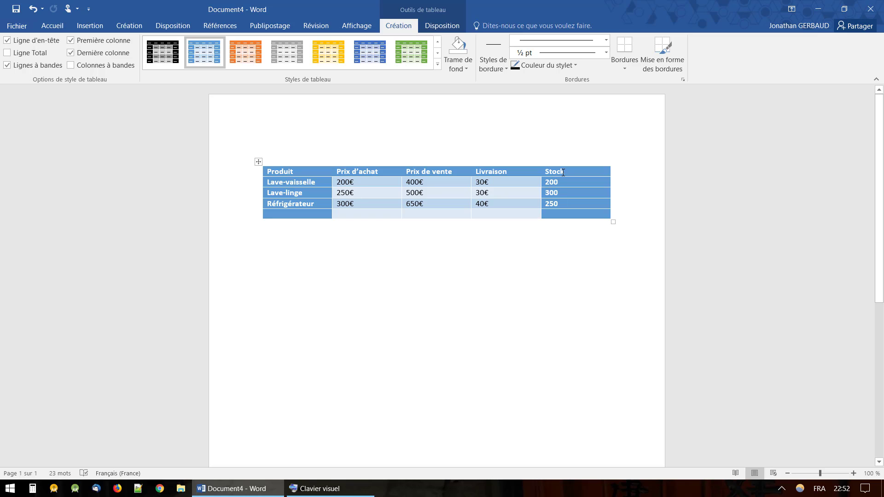
click(91, 53)
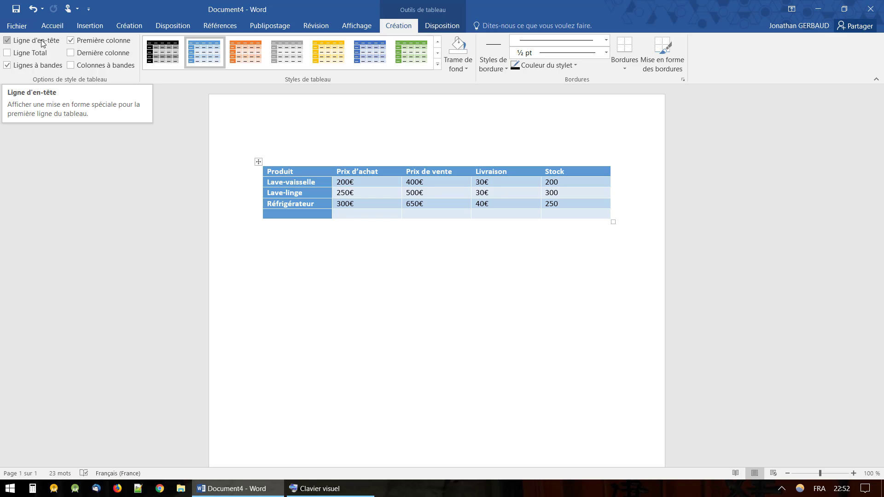
click(8, 40)
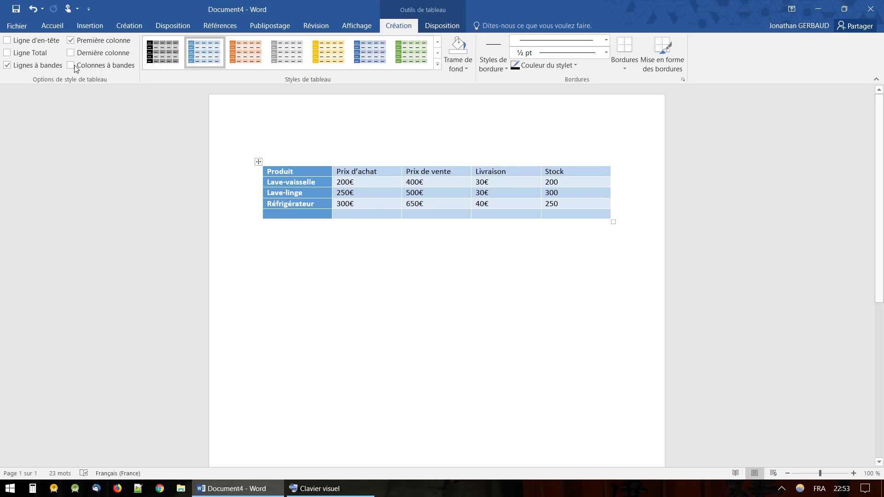
Turn on the table's header-row formatting, turn off its banded rows, and try the banded-columns option
click(42, 41)
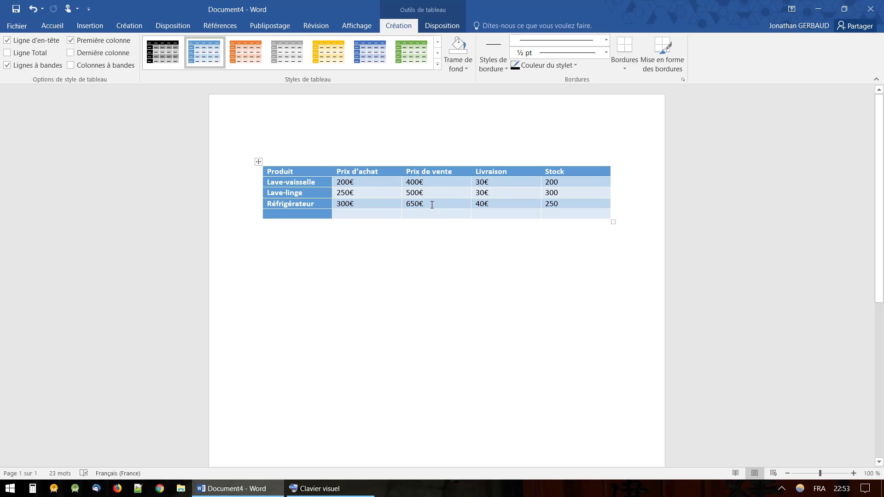
click(45, 67)
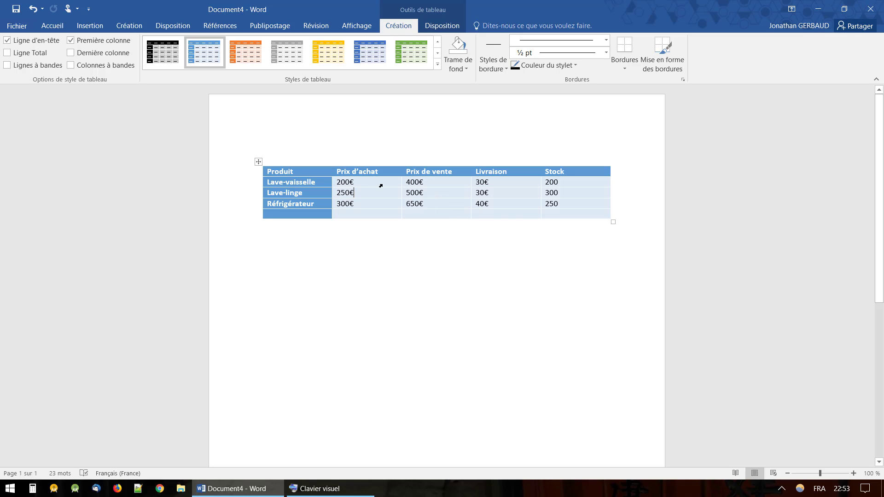
click(8, 65)
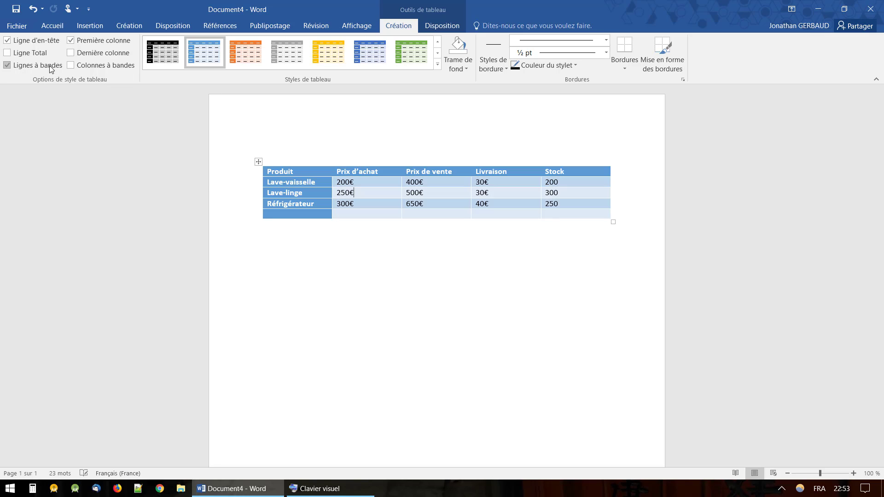
click(50, 68)
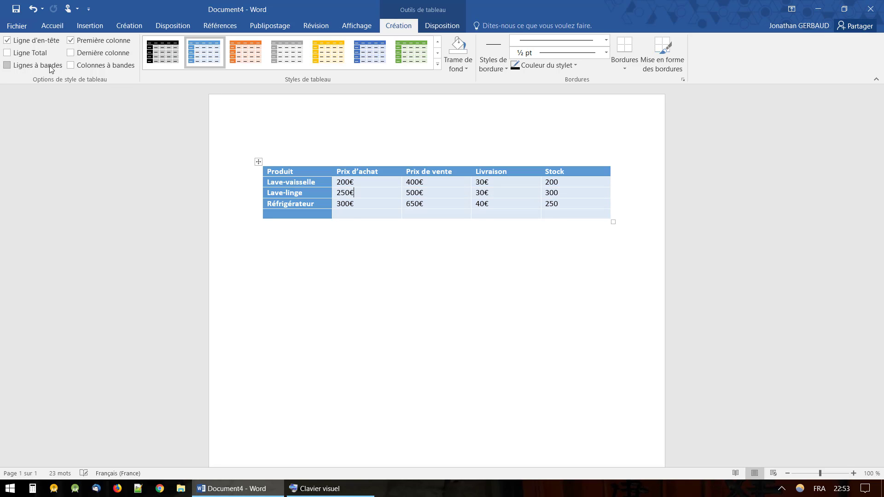
click(92, 67)
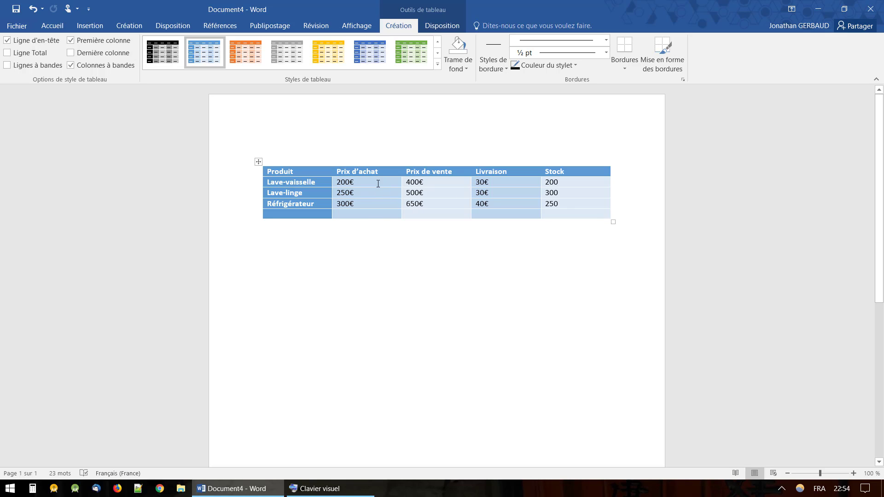
click(107, 66)
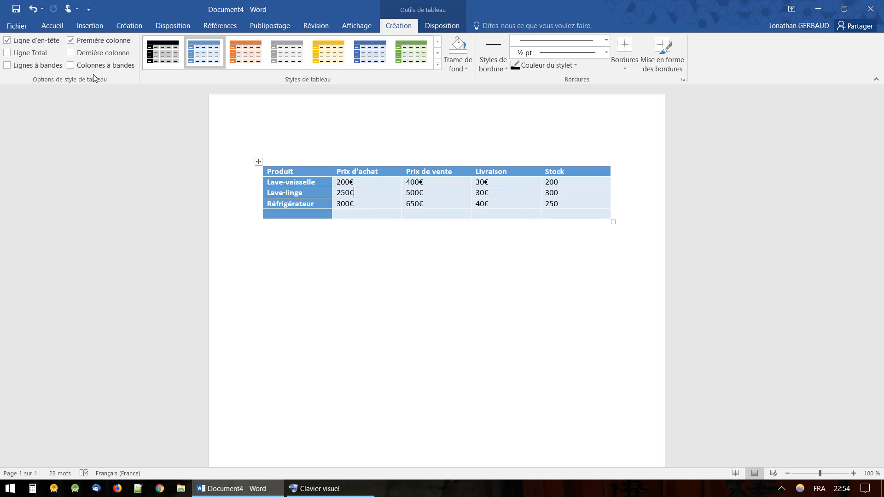
Turn on the total-row formatting and fill the last row with Total, 750€, 1550€, 100€ and 750
click(36, 55)
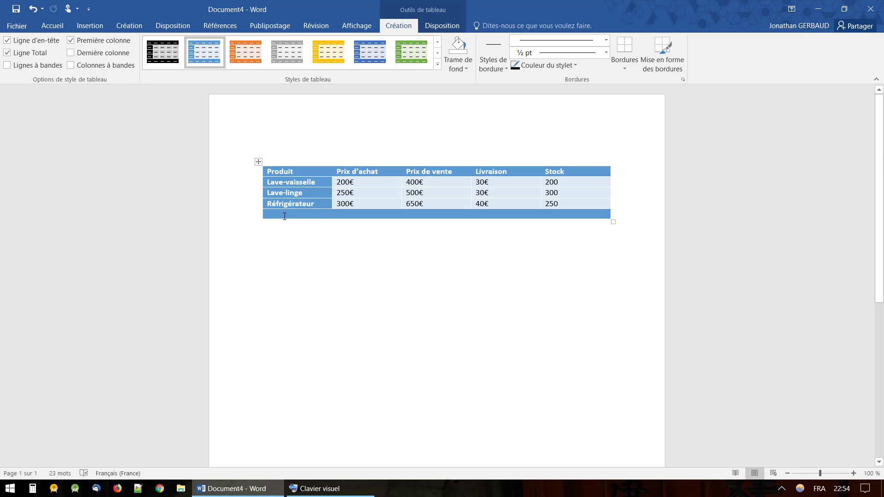
text(Total)
key(Tab)
text(750€)
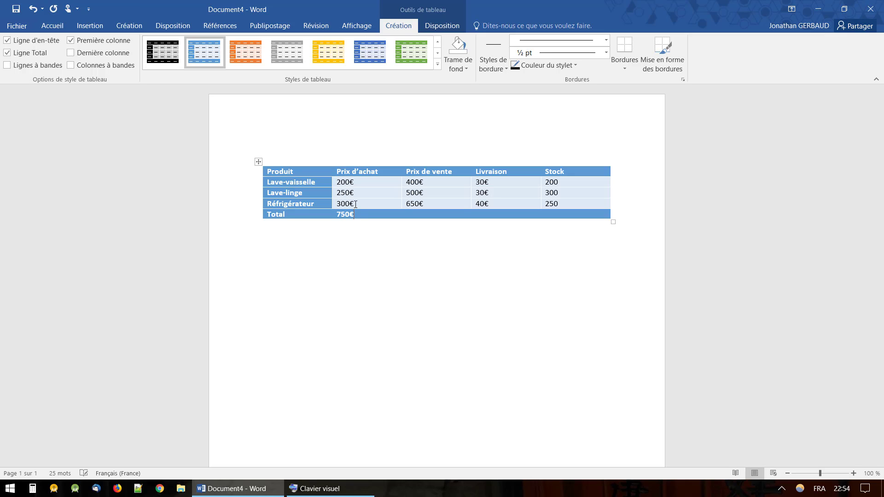
key(Tab)
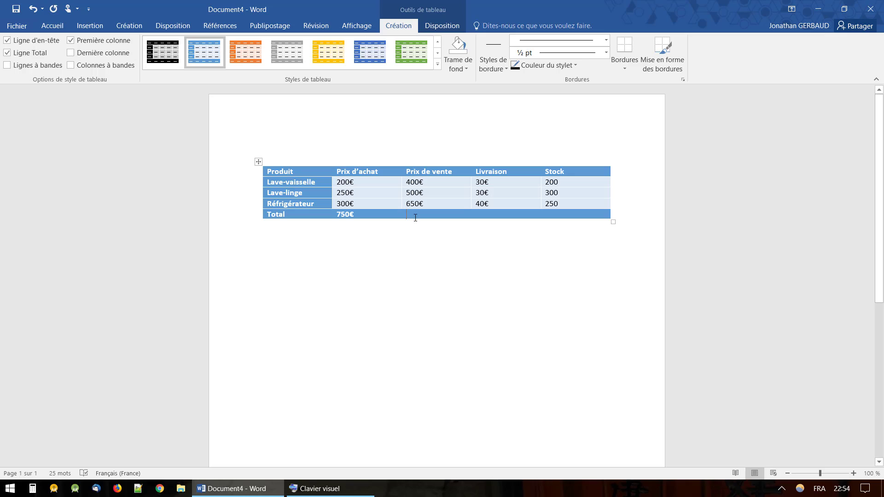
text(1550€ )
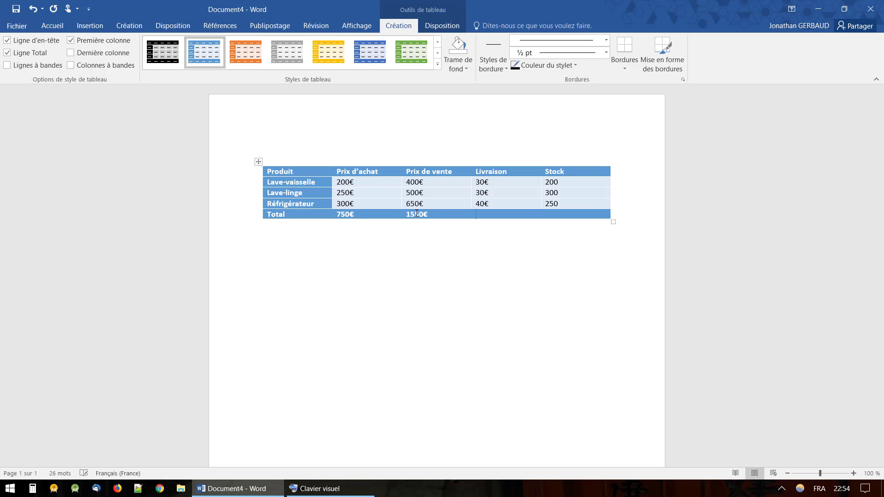
text(100€ )
text(750)
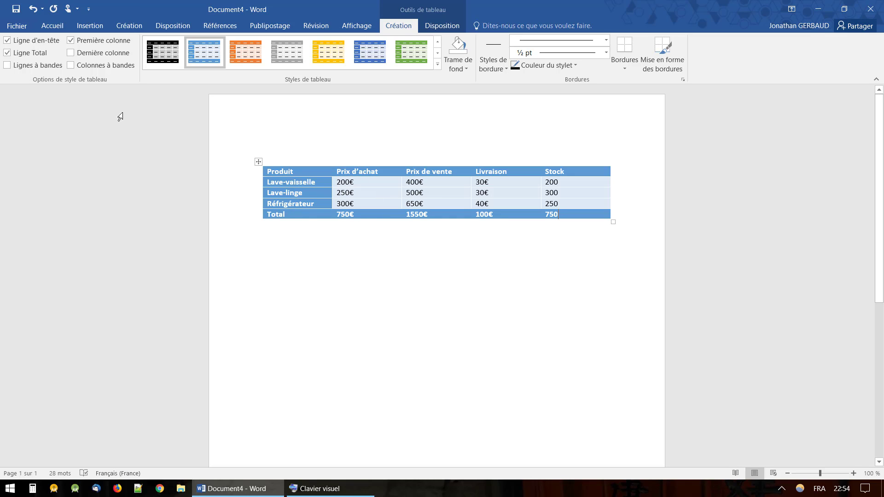
Turn off the total-row formatting and change the last row's label to TV 4K
click(7, 52)
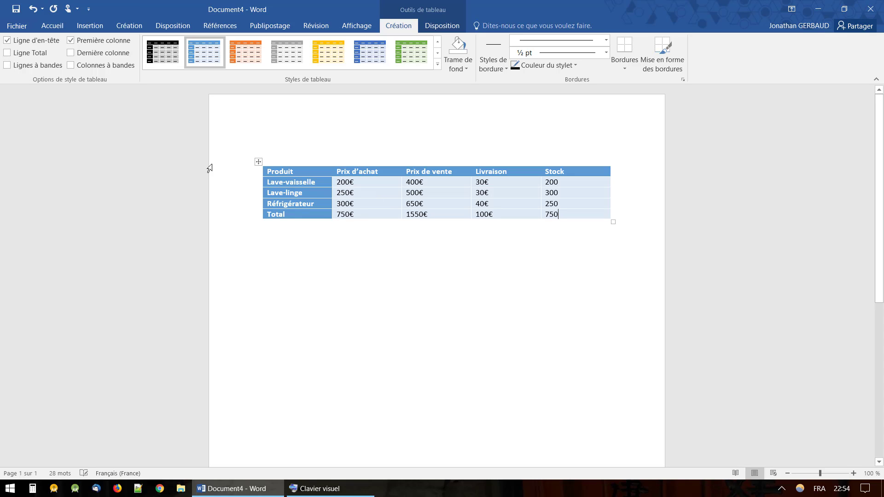
double_click(300, 214)
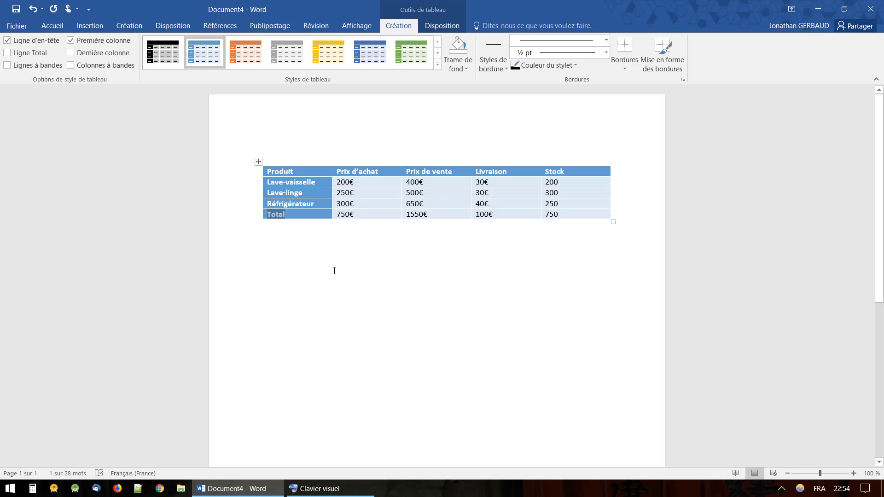
text(TV )
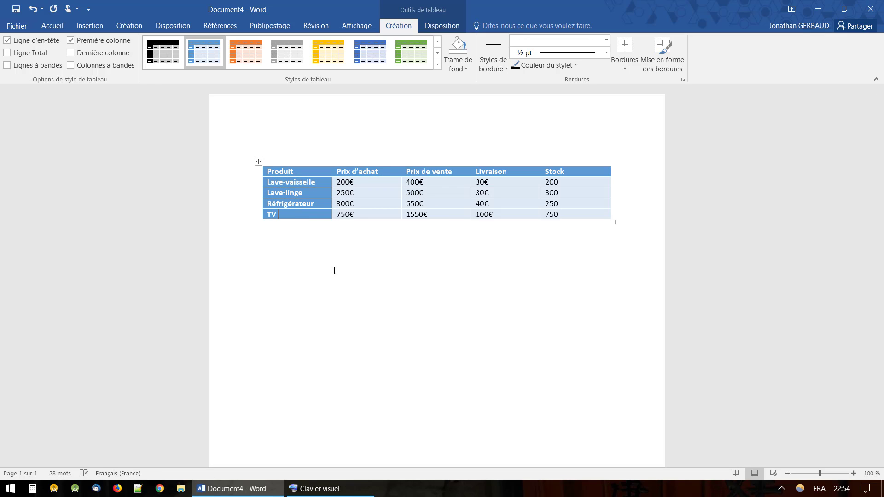
text(K)
key(Left)
text(4)
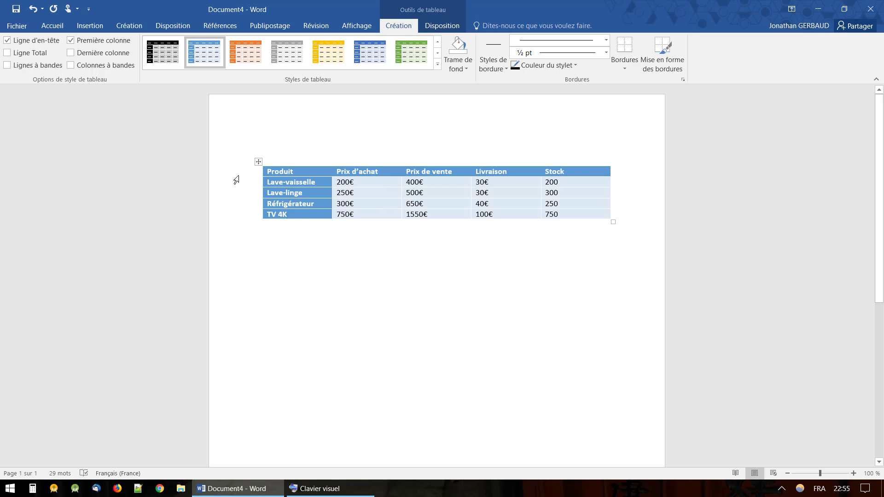
Turn on the banded-rows formatting for the table and leave the table
click(29, 67)
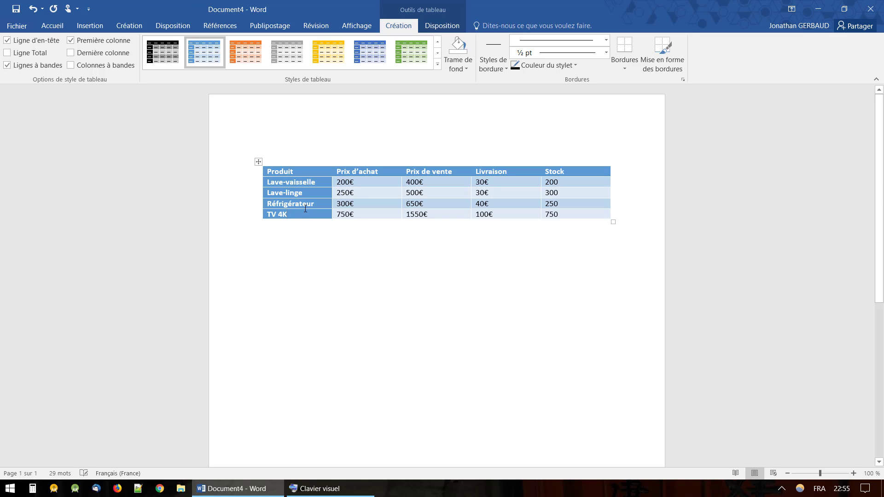
click(447, 261)
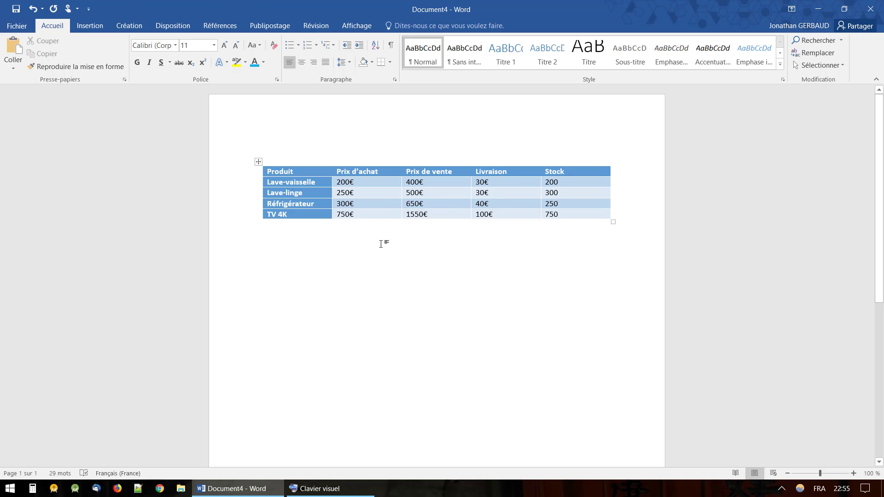
click(92, 26)
click(97, 65)
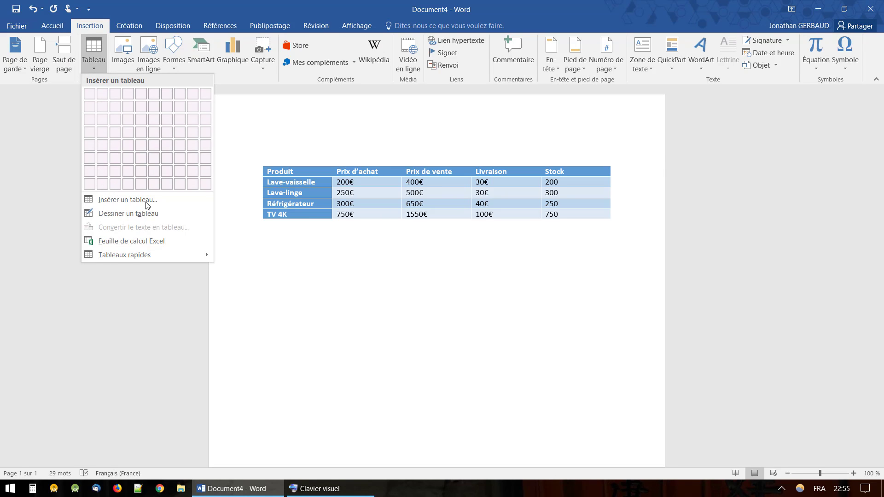
click(304, 274)
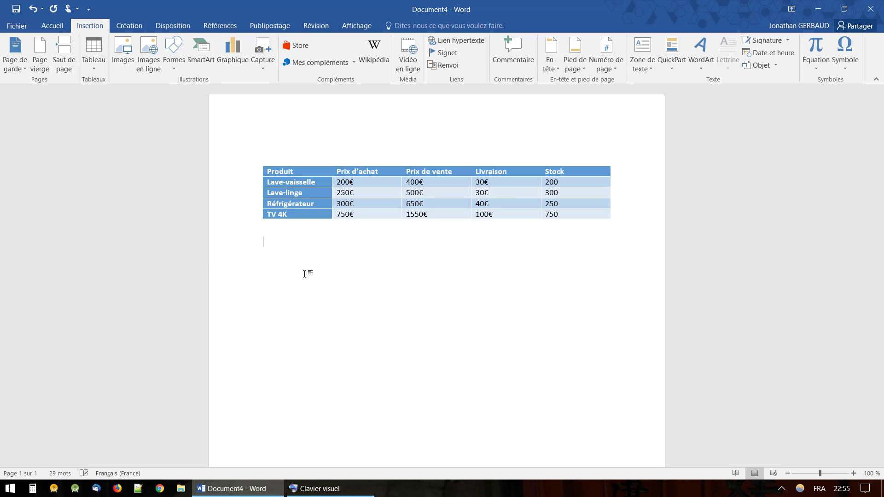
click(98, 51)
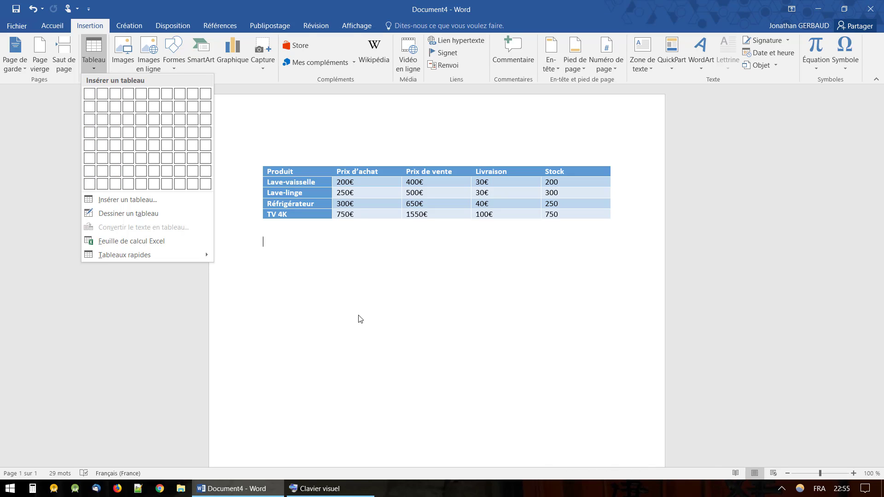
click(377, 280)
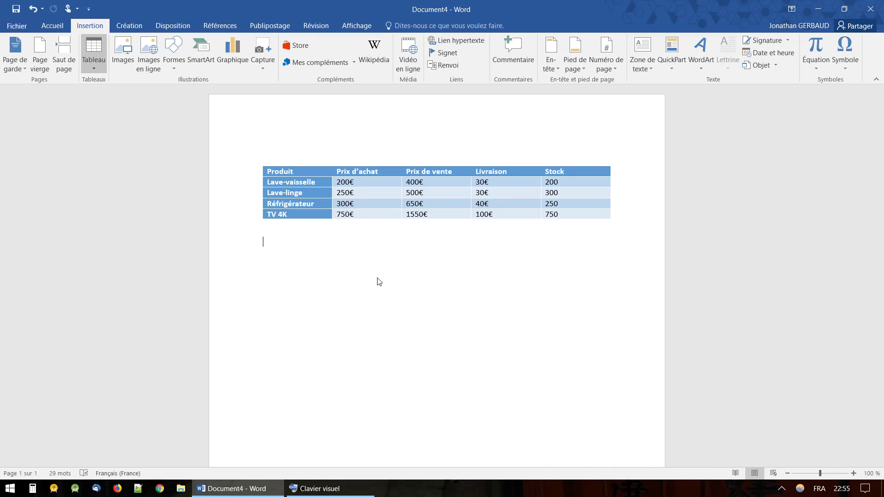
Append an empty row after the TV 4K row and insert another empty row below it
click(574, 214)
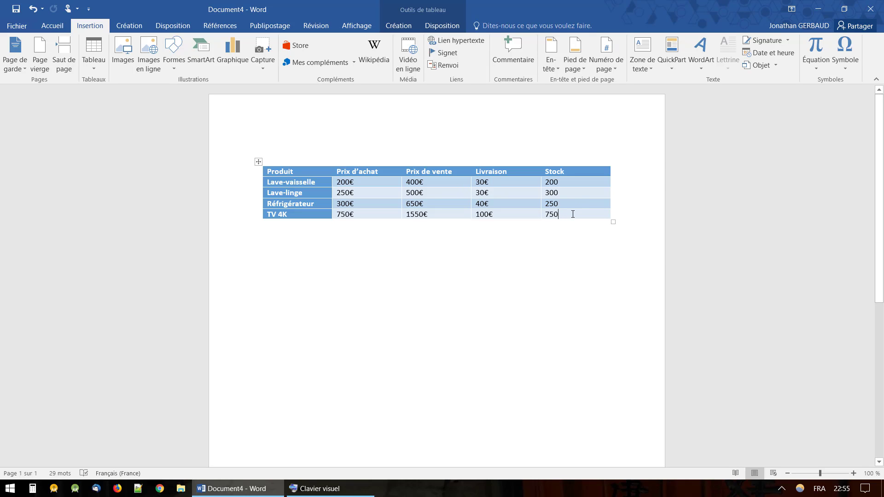
key(Tab)
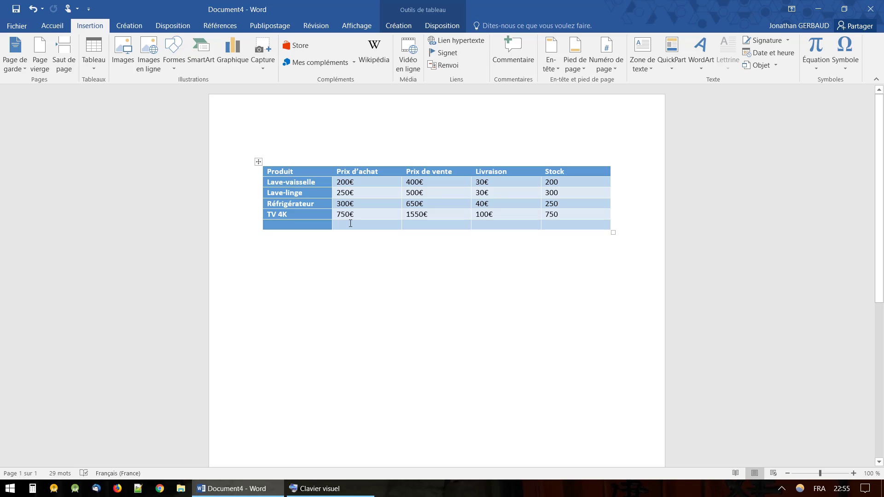
right_click(350, 223)
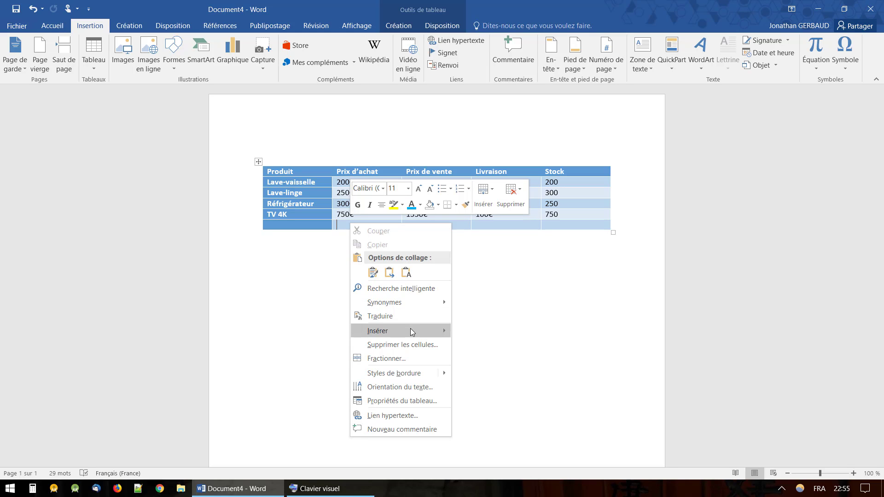
mouse_move(412, 332)
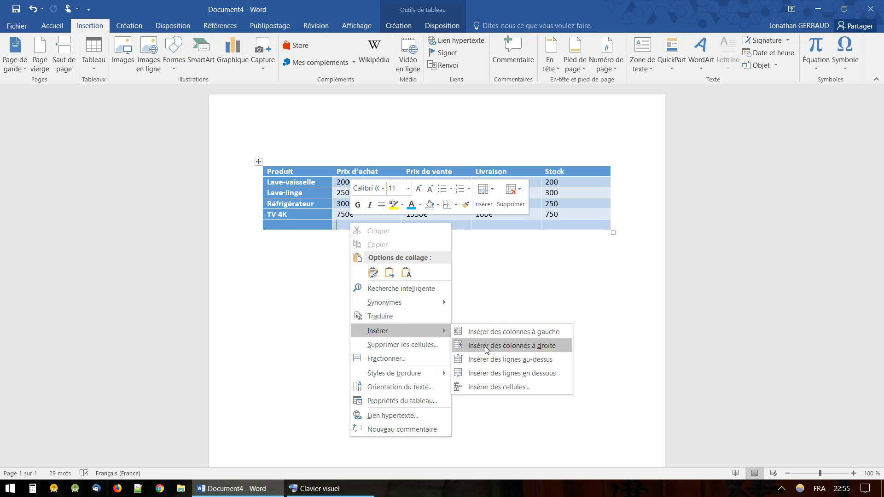
click(492, 373)
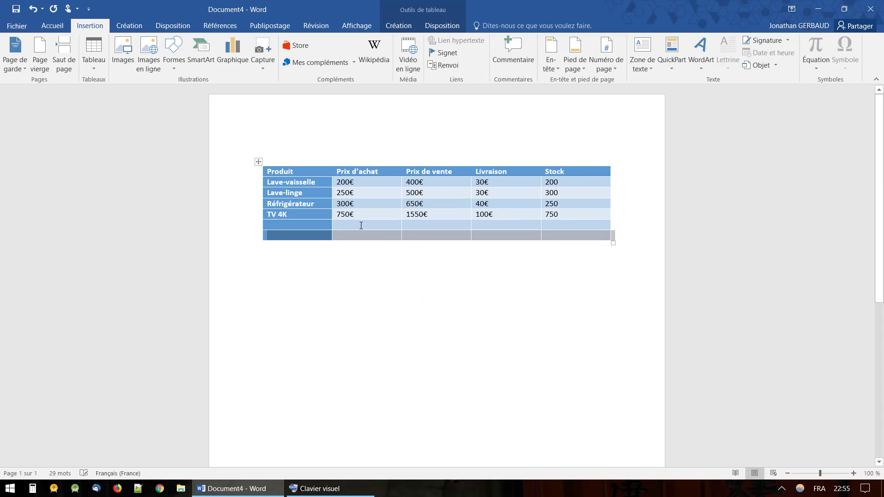
Insert an empty row above the Réfrigérateur row and append one more empty row at the table's end
click(392, 204)
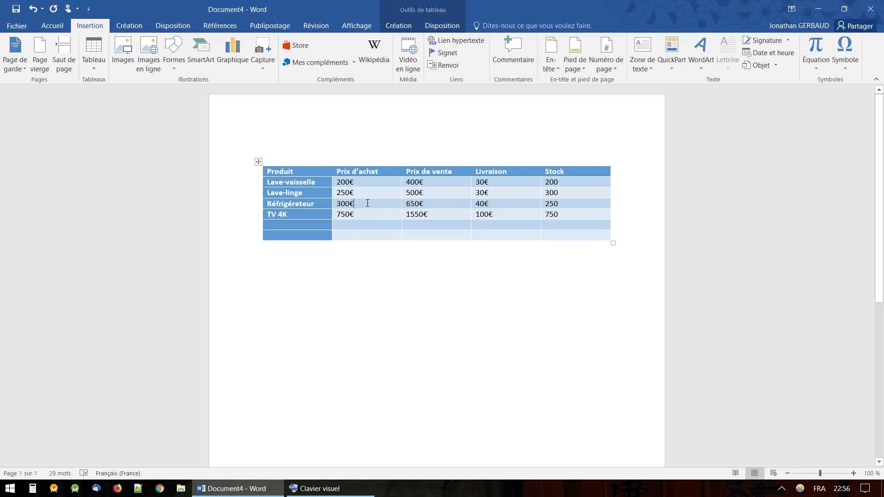
right_click(367, 203)
mouse_move(432, 311)
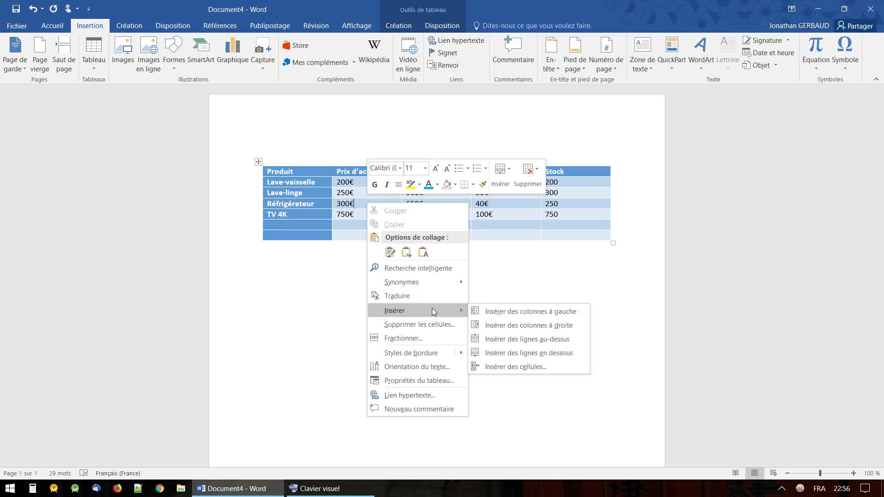
click(507, 341)
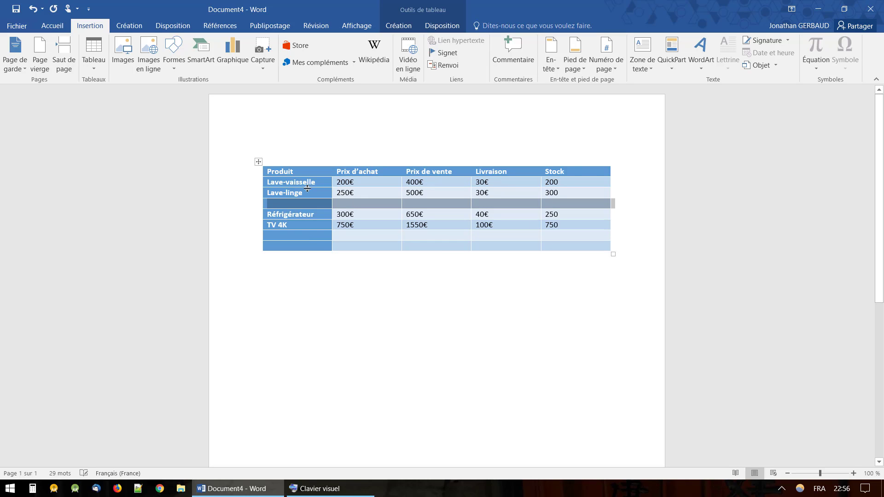
click(310, 206)
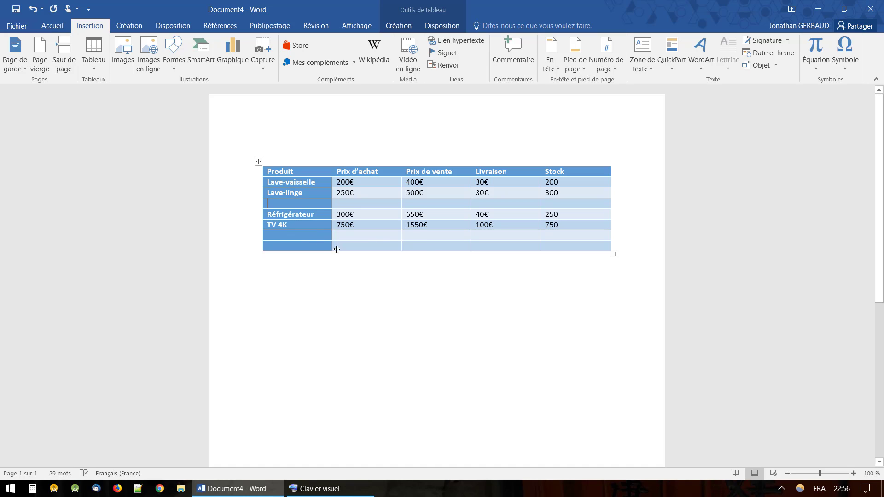
click(571, 245)
key(Tab)
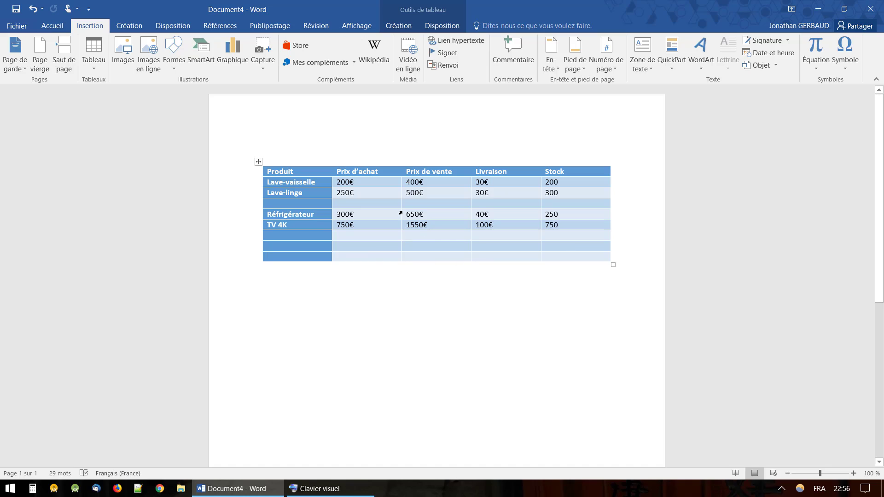
Insert an empty column between Prix d'achat and Prix de vente and place the cursor in its header cell
right_click(447, 205)
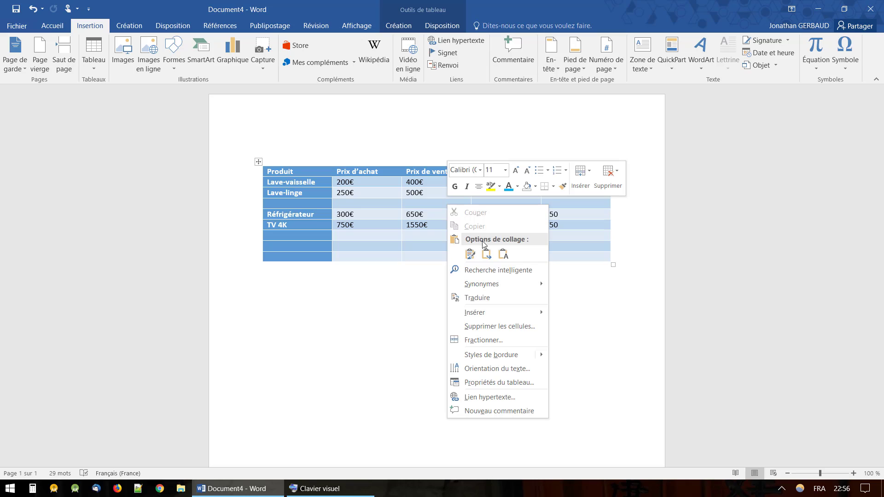
mouse_move(511, 314)
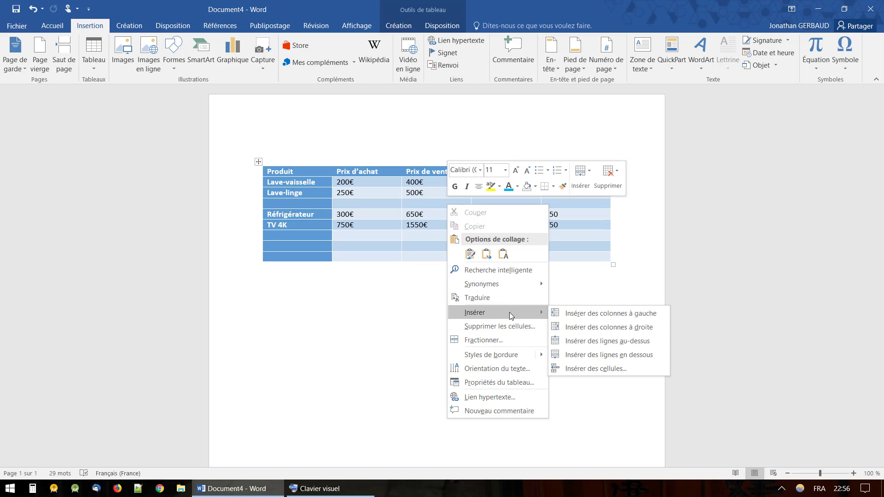
click(608, 313)
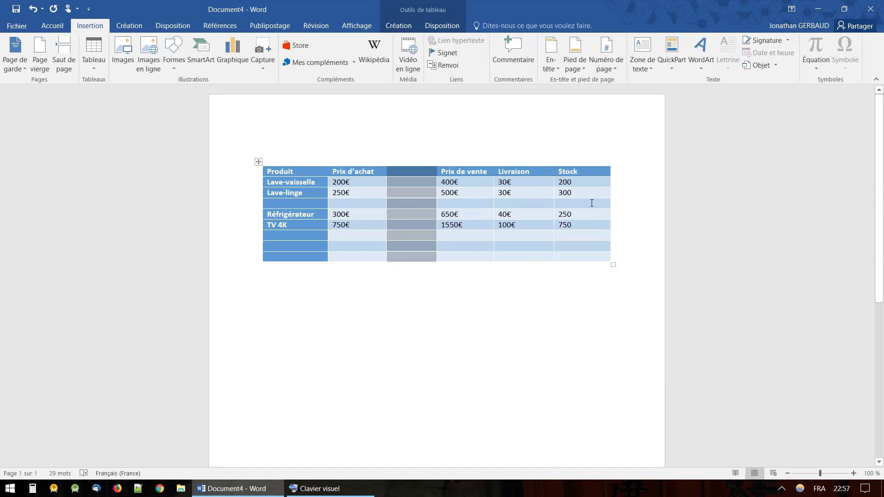
click(399, 172)
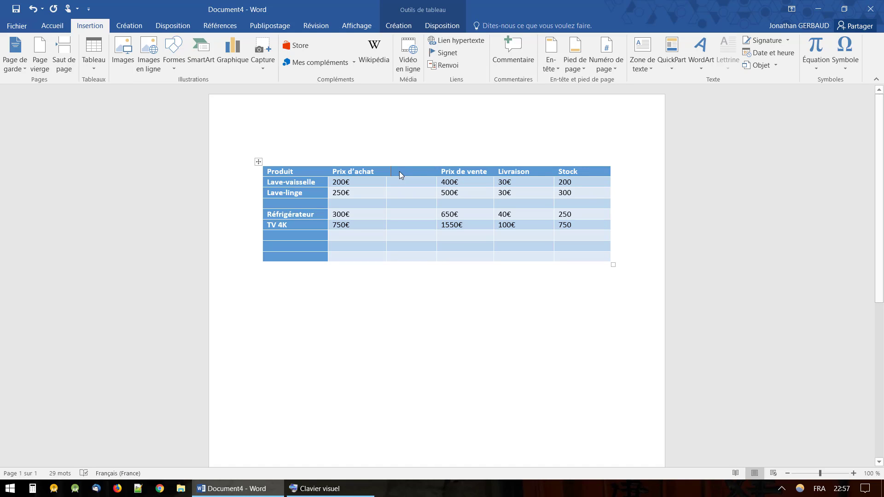
Enter the header Frais and 10€ for Lave-vaisselle in the new column, and insert another empty column before Prix de vente
text(F)
text(10€)
mouse_move(436, 162)
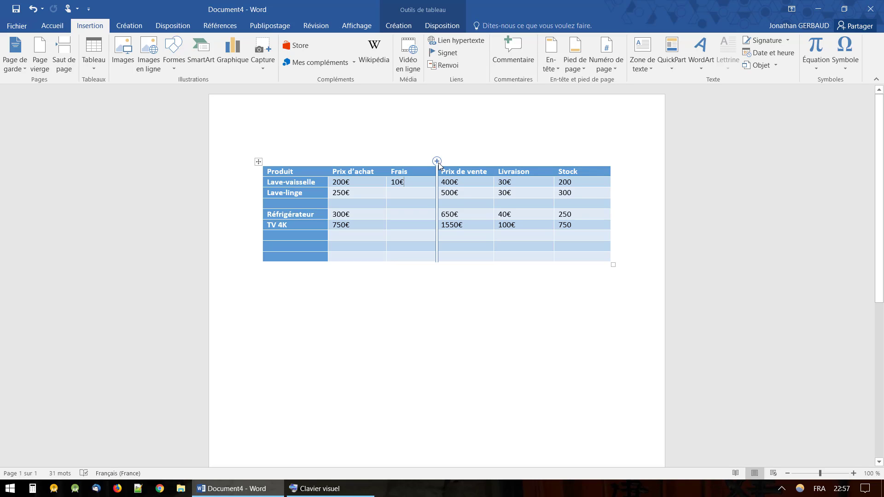
click(437, 161)
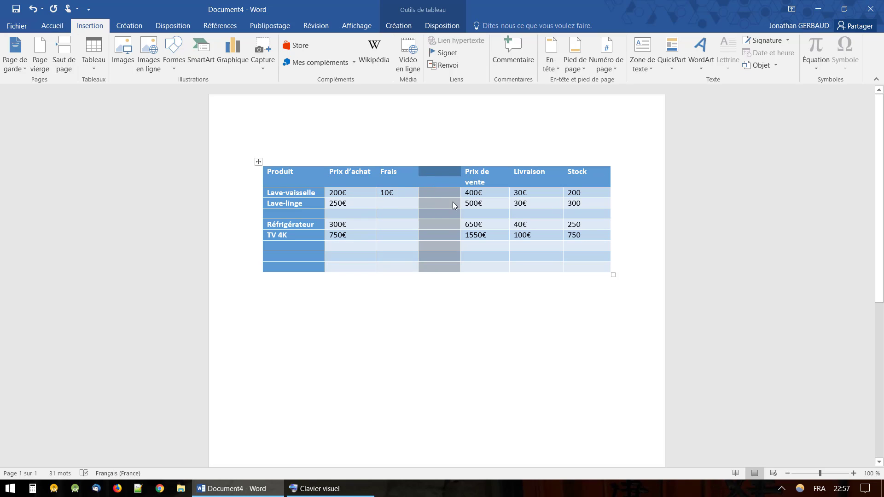
click(375, 185)
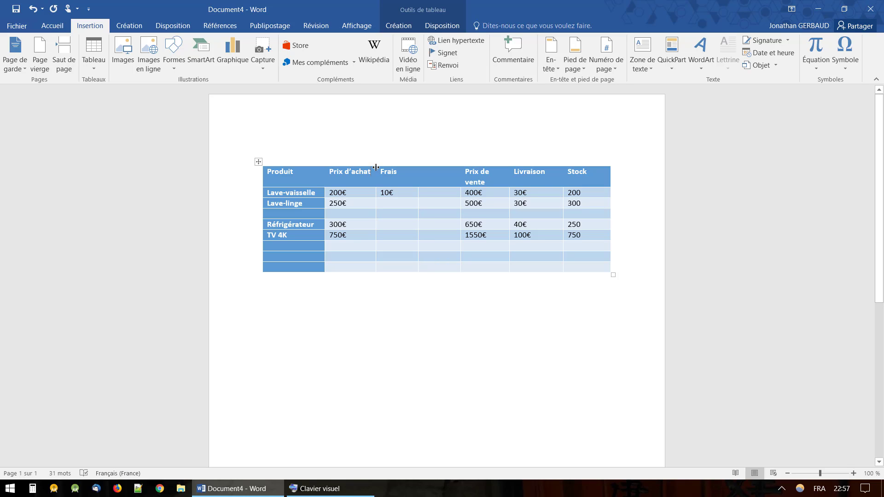
mouse_move(375, 162)
mouse_move(262, 220)
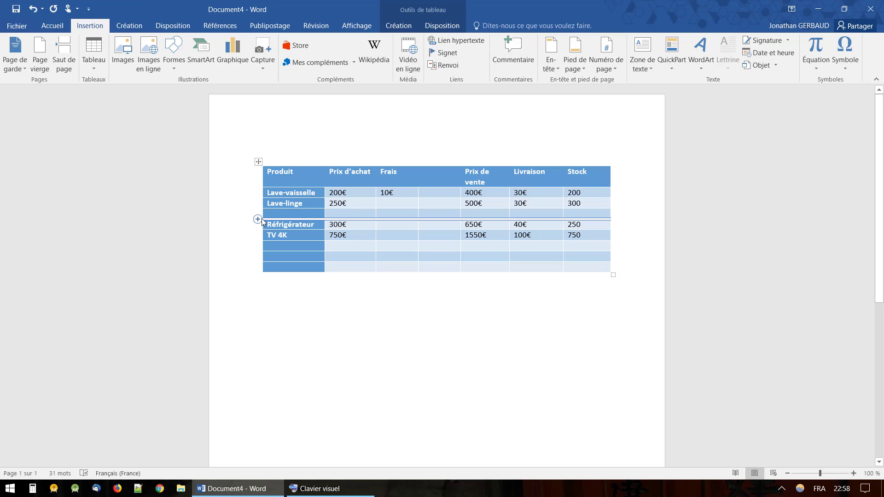
Undo the two column insertions and the Frais entries between Prix d'achat and Prix de vente
click(33, 12)
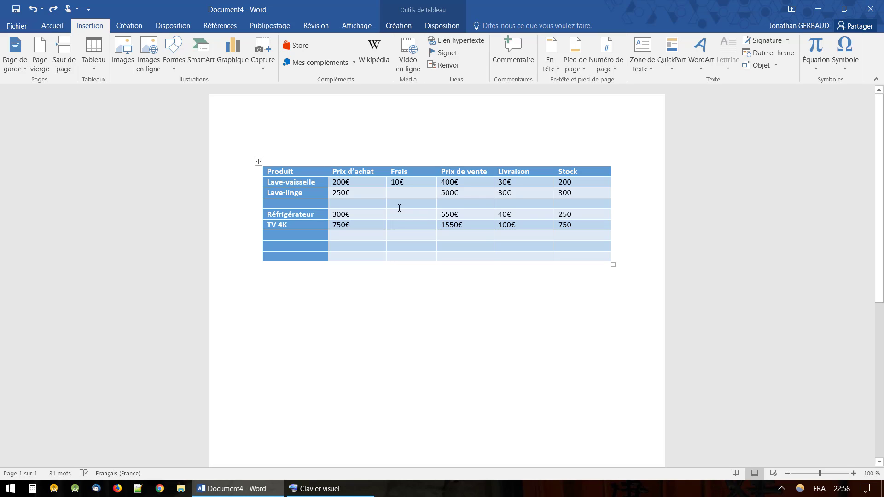
click(35, 14)
click(34, 14)
click(35, 14)
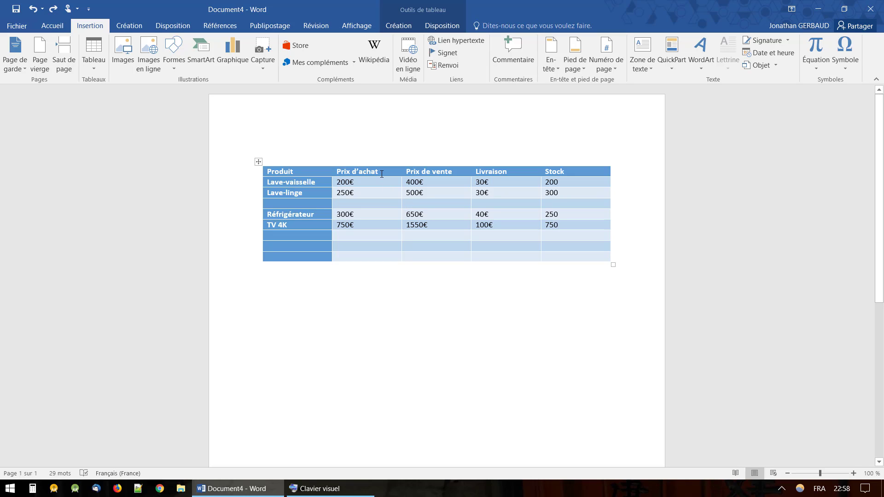
Shorten the header Prix d'achat to PA and the header Prix de vente to PV
drag(381, 173, 339, 173)
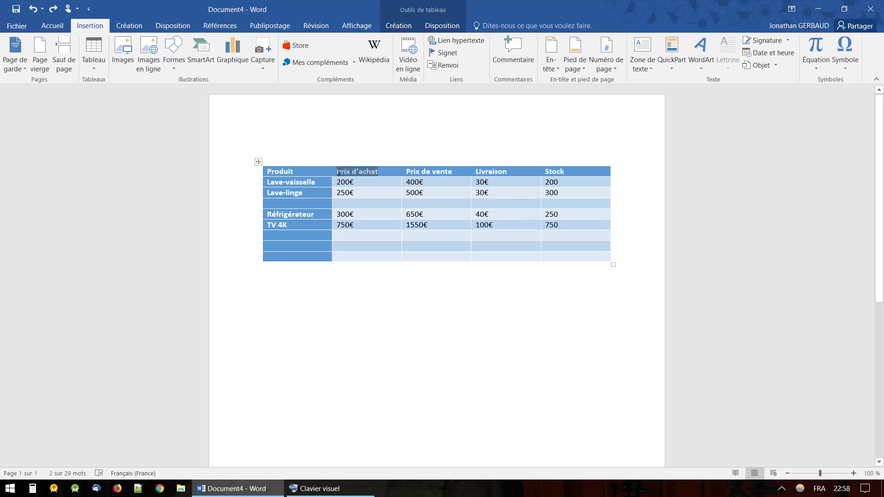
text(PA)
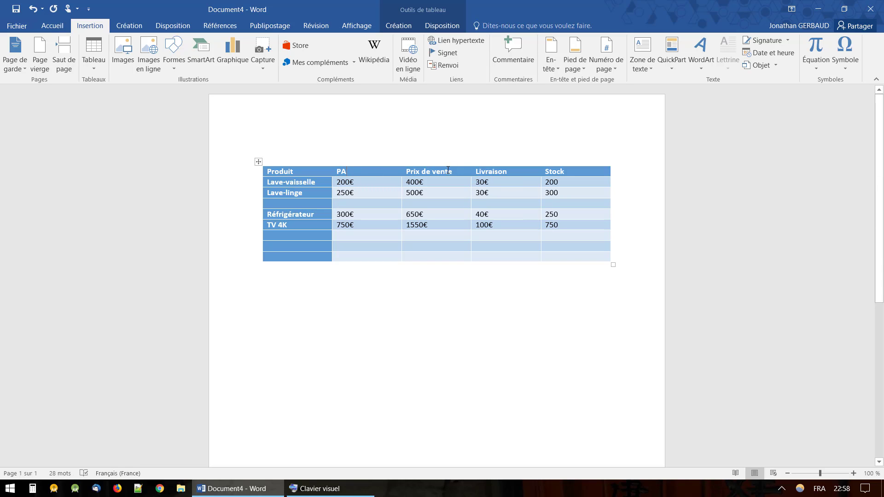
drag(460, 171, 402, 172)
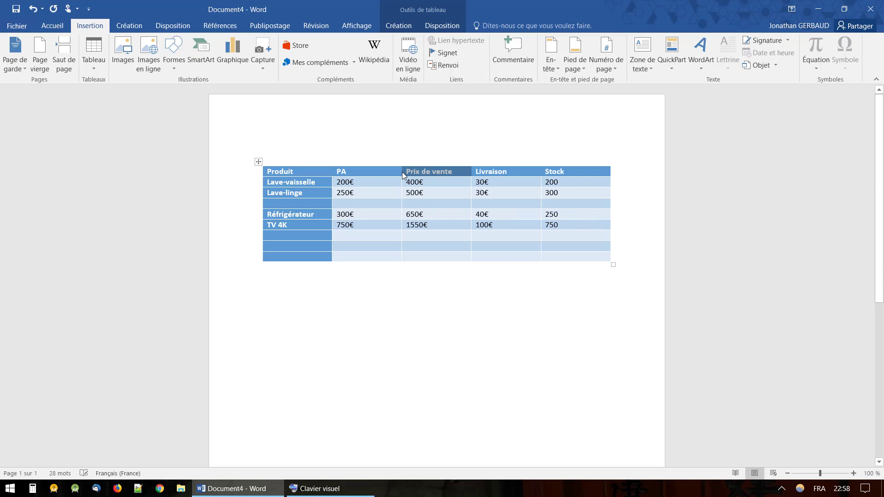
text(PV)
Insert a column to the right of Stock and give it the header Description
click(576, 172)
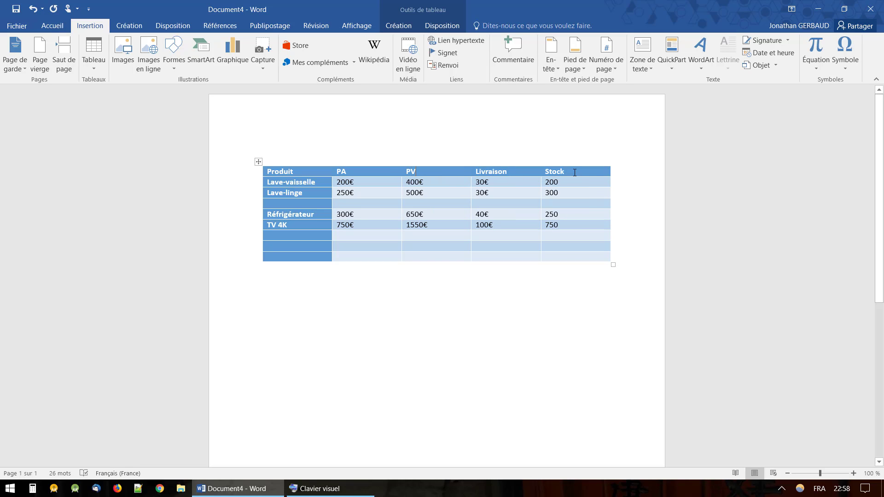
right_click(581, 172)
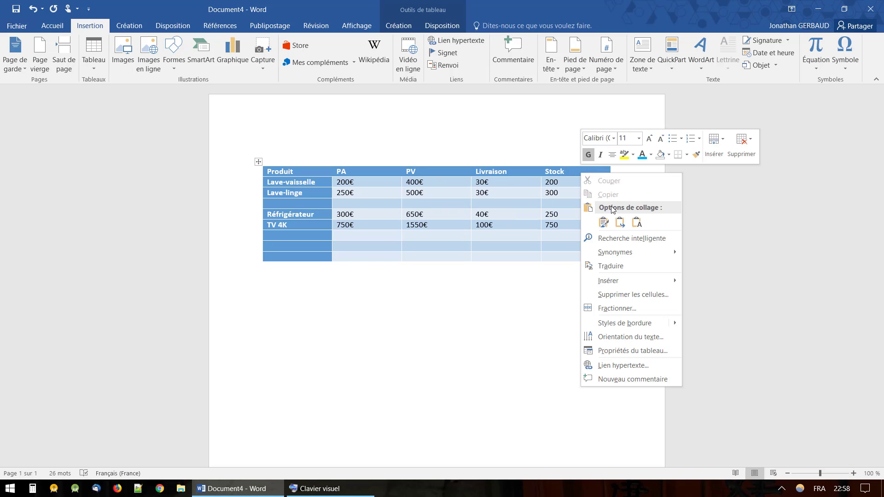
mouse_move(637, 281)
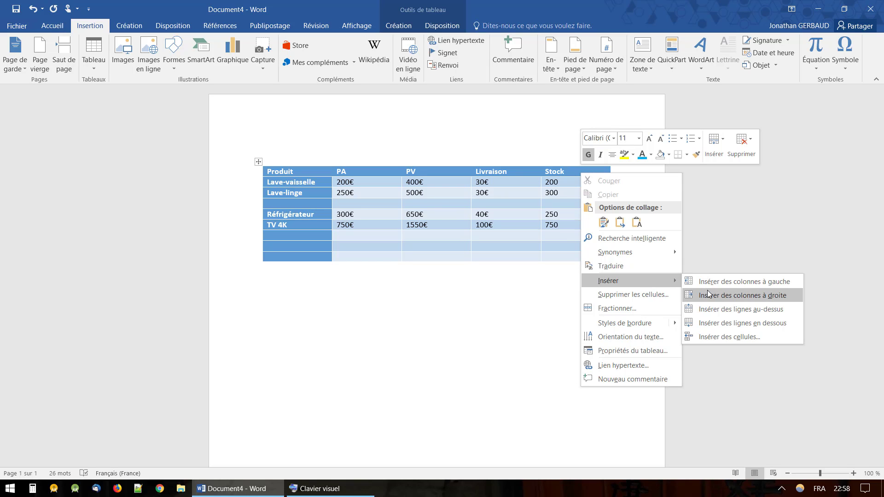
click(707, 296)
click(556, 190)
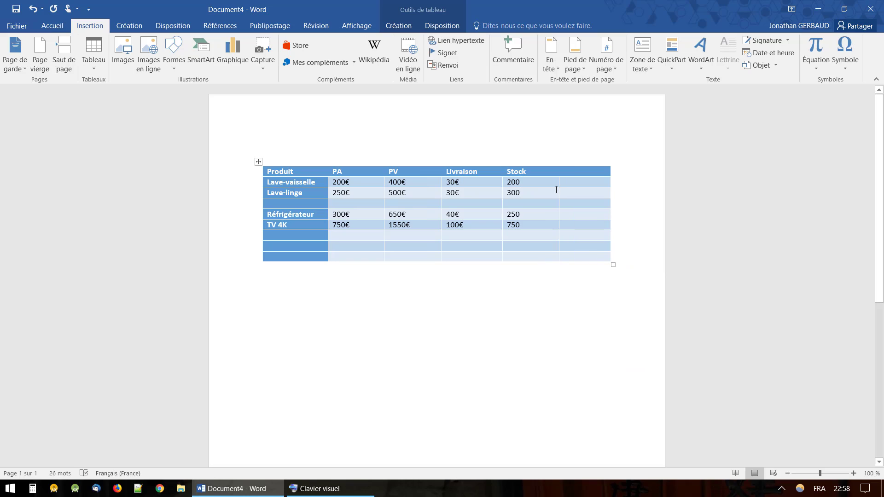
click(575, 172)
text(Description)
Narrow the PA, PV, Livraison and Stock columns to fit their contents, with Stock about 1.5 cm wide
drag(383, 183, 355, 186)
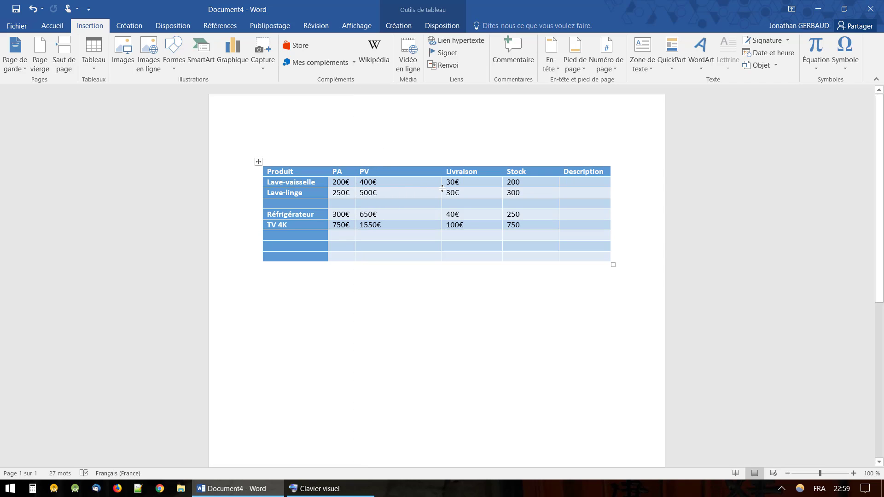
drag(440, 193, 389, 197)
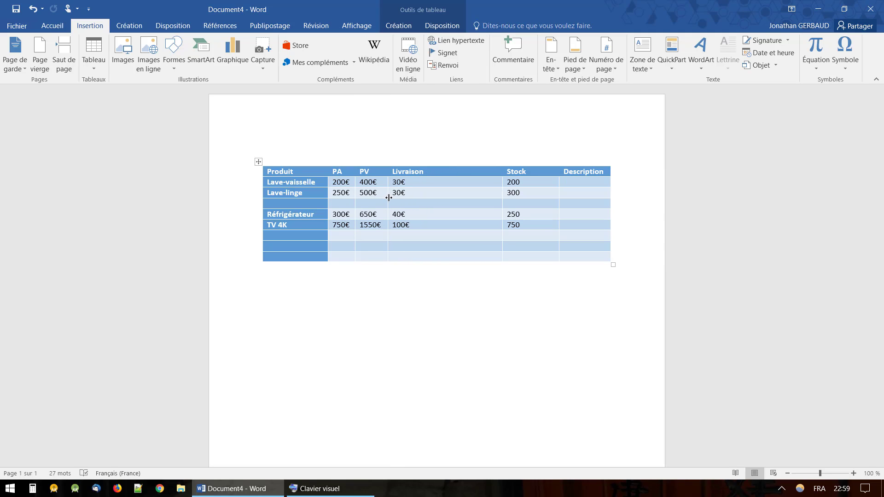
drag(499, 193, 432, 194)
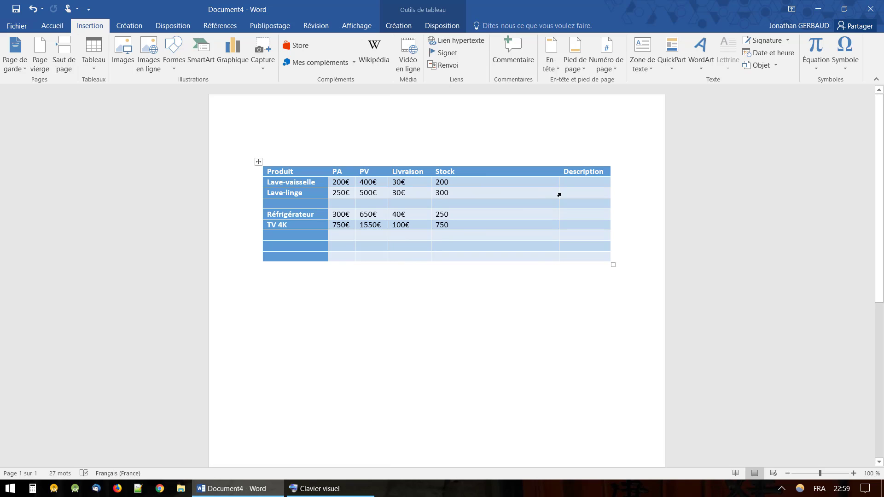
drag(558, 193, 464, 193)
Enter the Lave-vaisselle description as "Marque Boshed Rouge A+" with "Roulettes" on a second line
text(Marque )
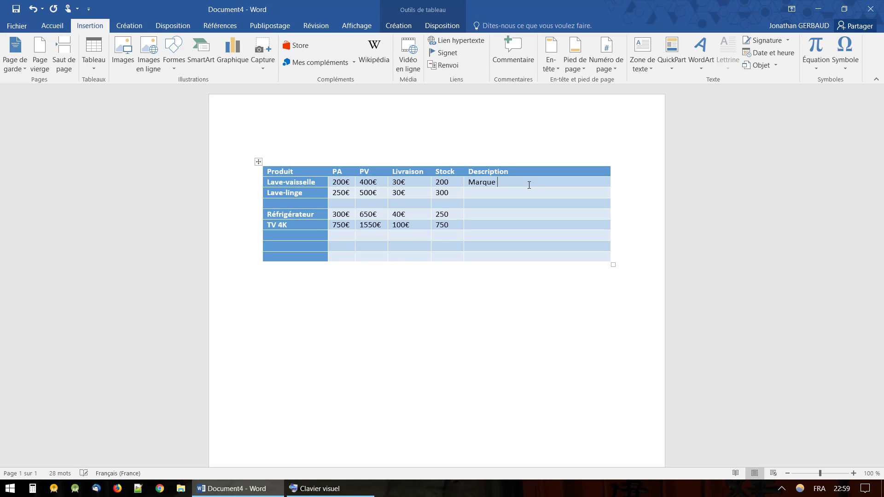
text(Boshed Rouge A+)
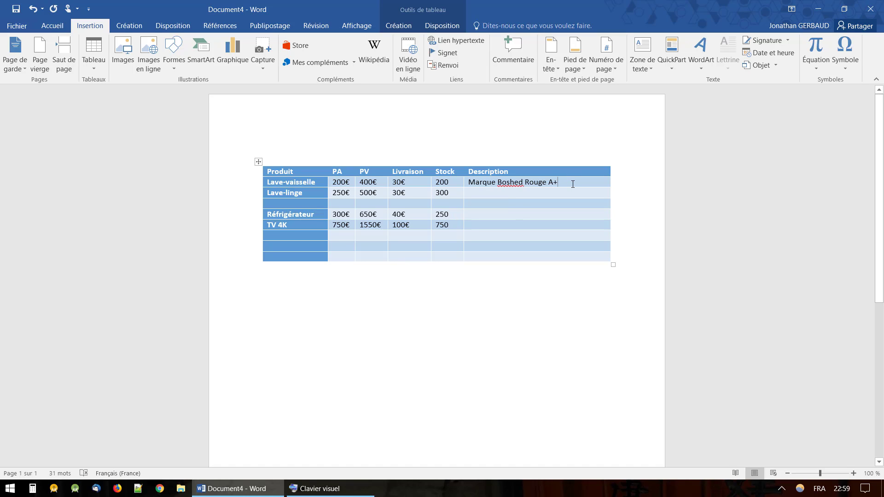
key(Return)
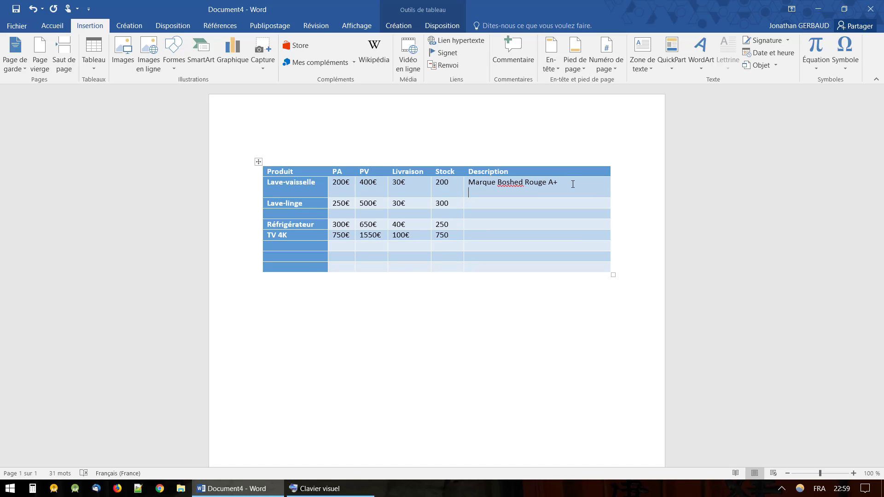
text(Roulettes)
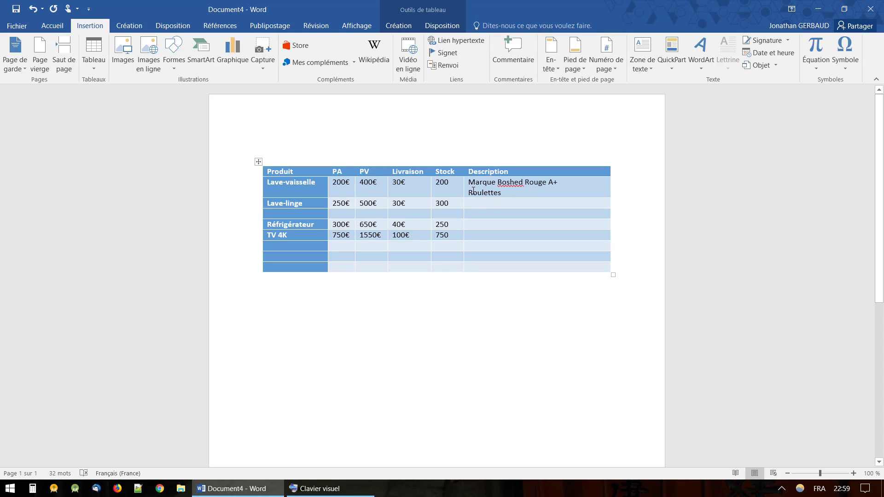
click(506, 194)
Change the Lave-linge stock value to 1300
drag(453, 182, 437, 184)
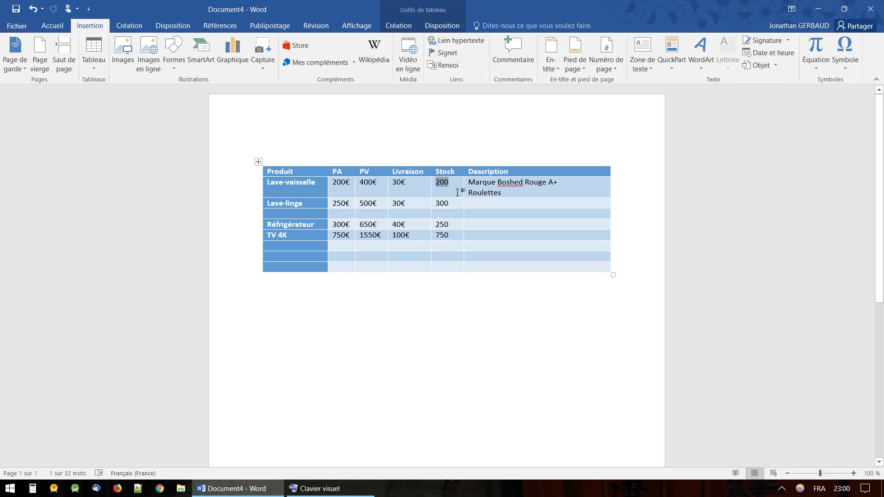
click(437, 204)
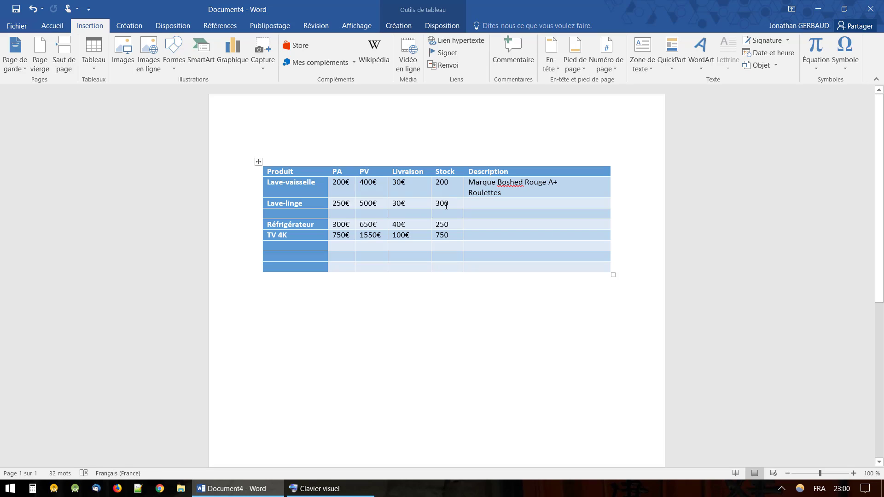
text(1)
Try the top-right, bottom-right and centre-right alignments on the Lave-vaisselle stock cell
click(438, 27)
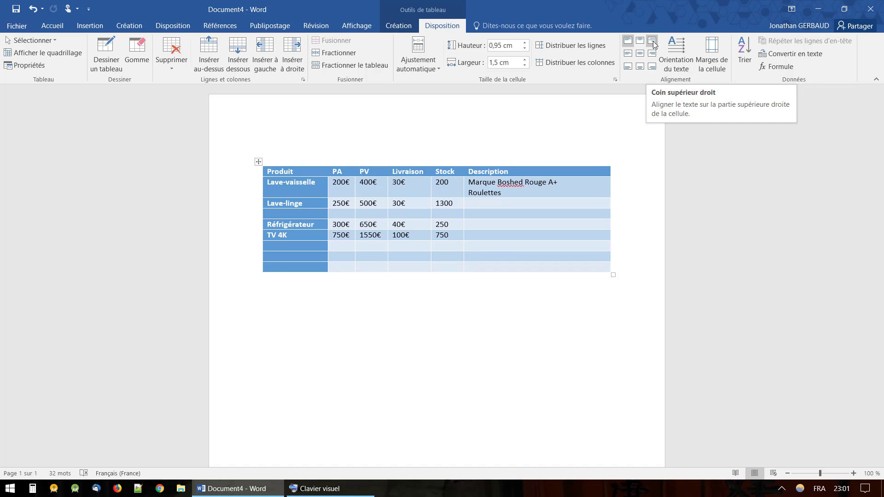
click(653, 42)
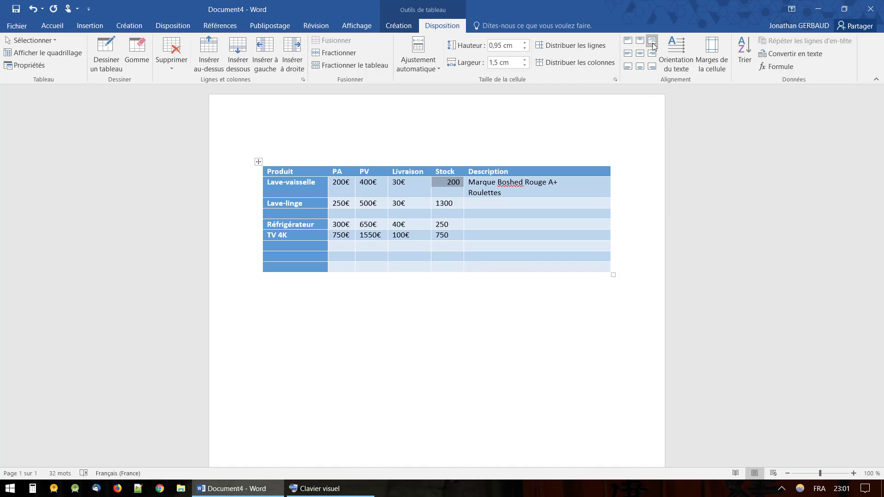
click(653, 69)
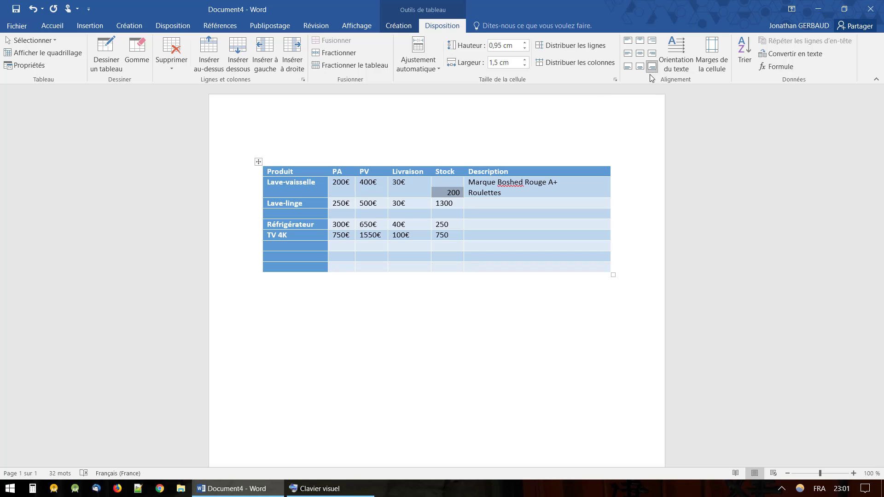
click(652, 55)
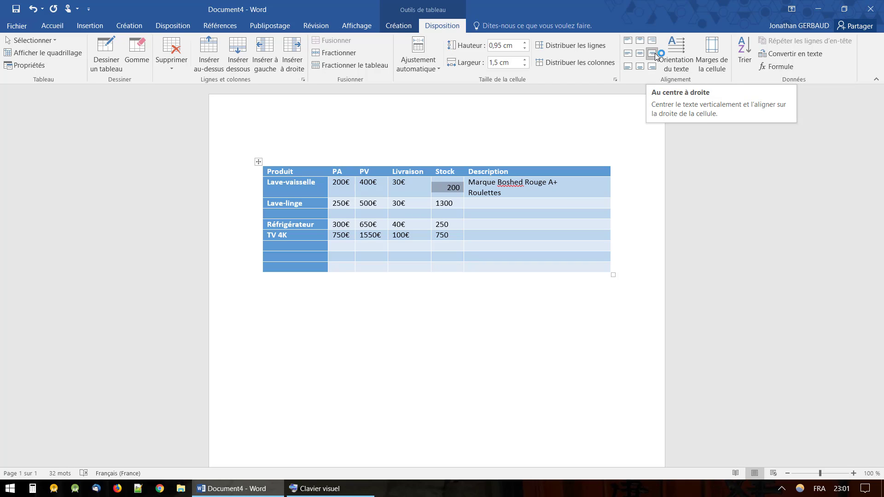
click(442, 200)
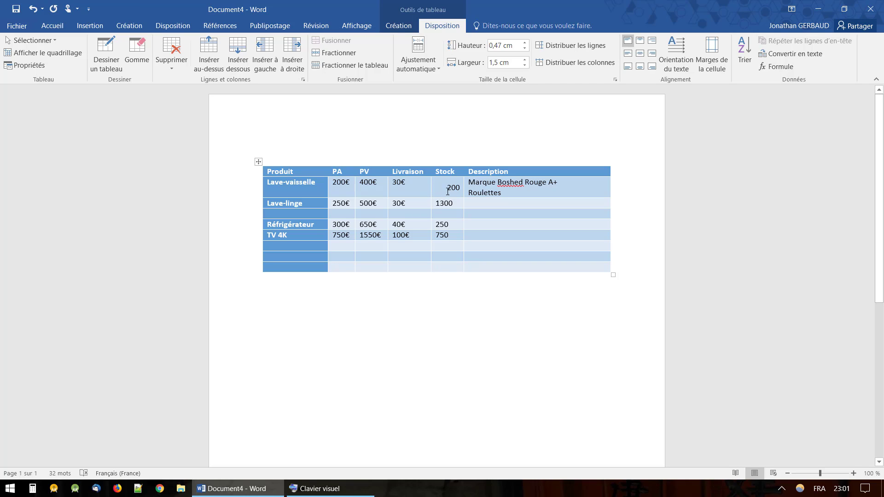
Align all Stock cells below the header to the top-right corner
drag(450, 187, 457, 268)
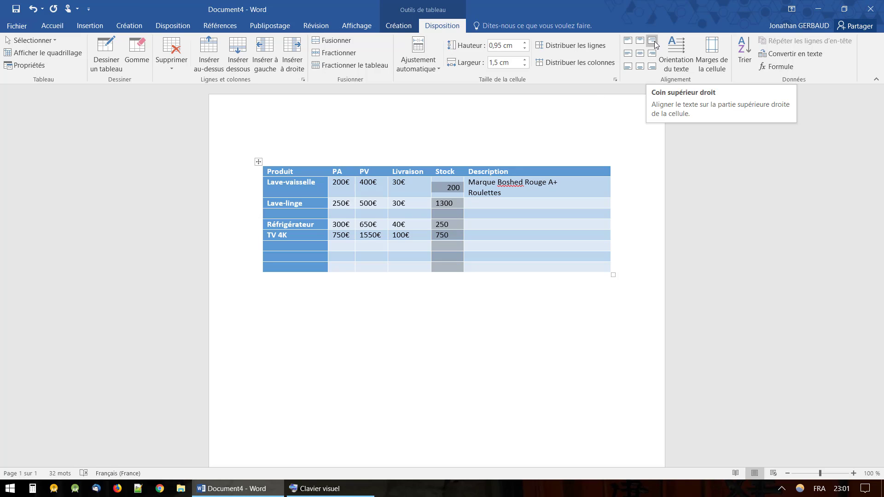
click(654, 42)
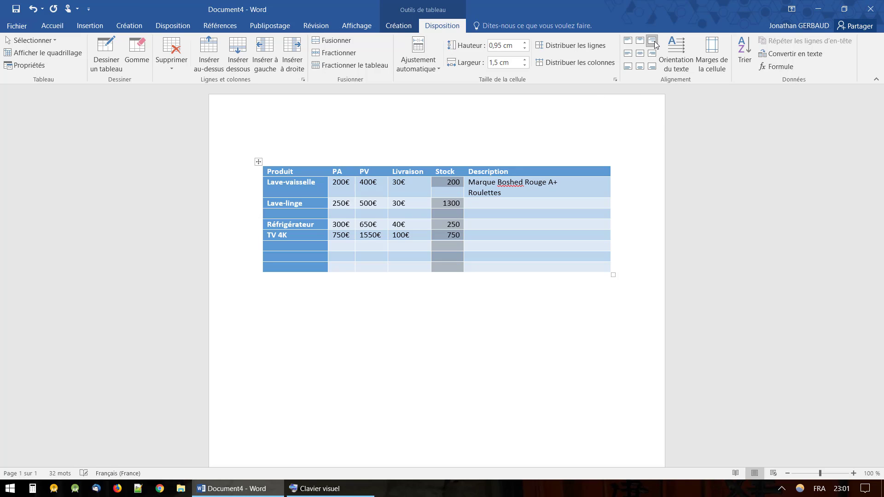
click(510, 203)
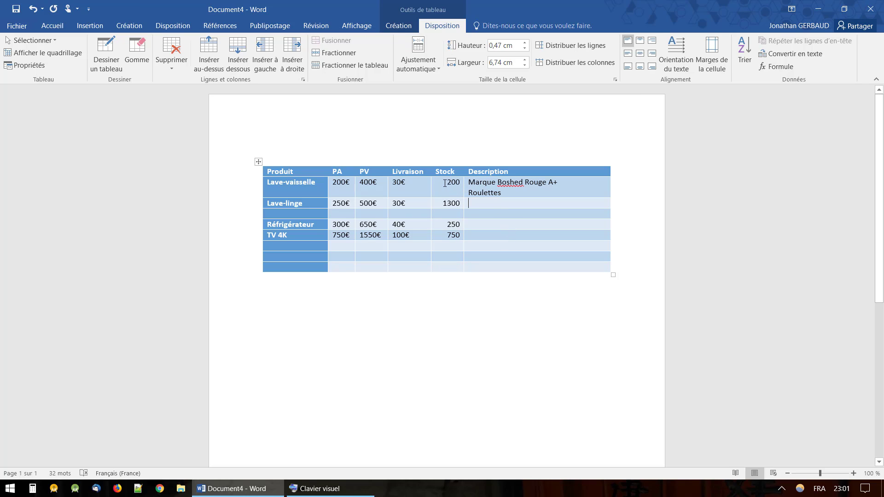
Centre the Stock cells below the header vertically and align them to the right
drag(445, 183, 451, 268)
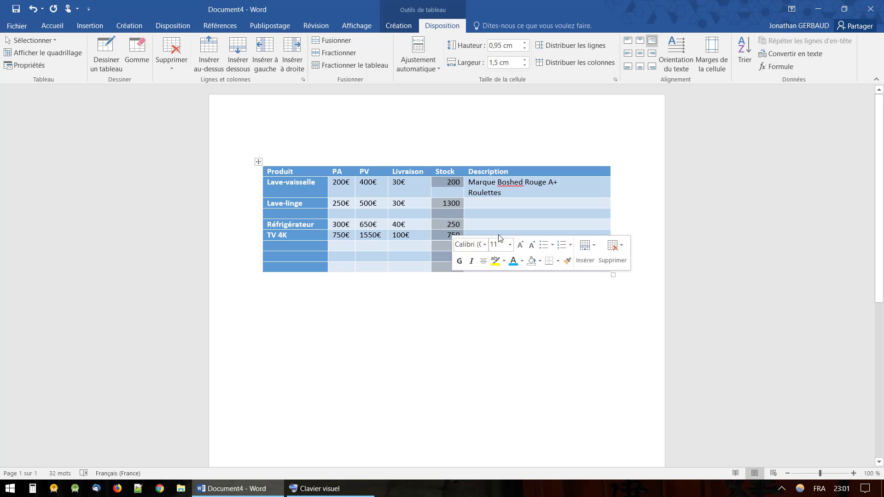
click(651, 53)
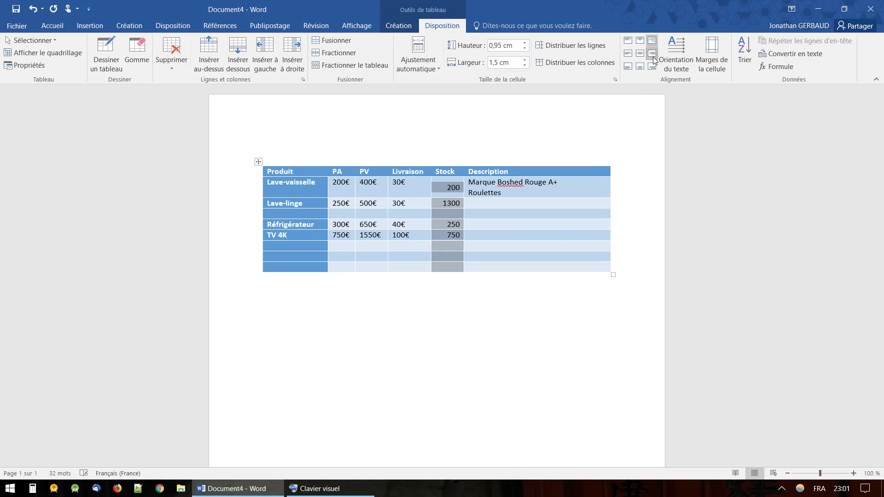
click(560, 245)
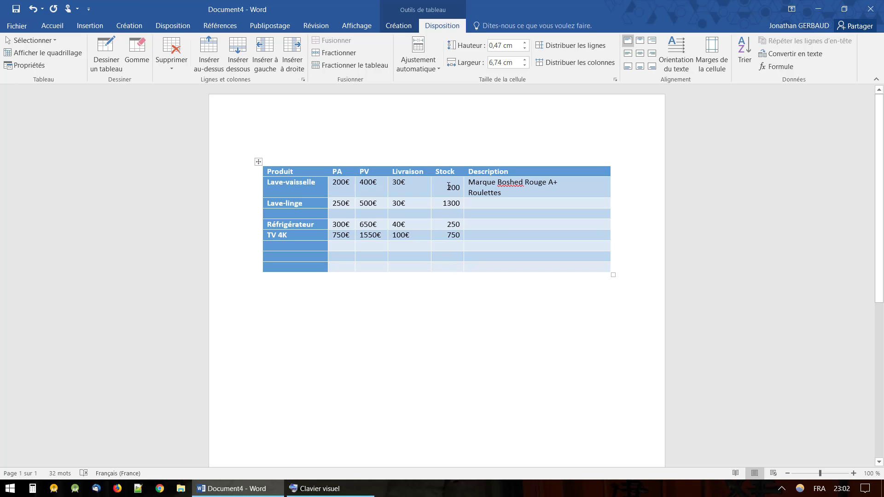
Add an empty line after Roulettes in the Lave-vaisselle description
click(448, 187)
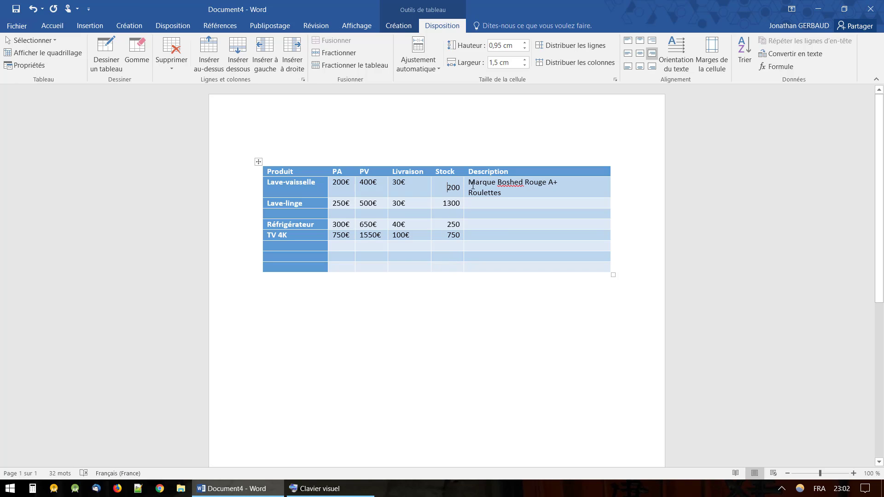
click(514, 192)
key(Return)
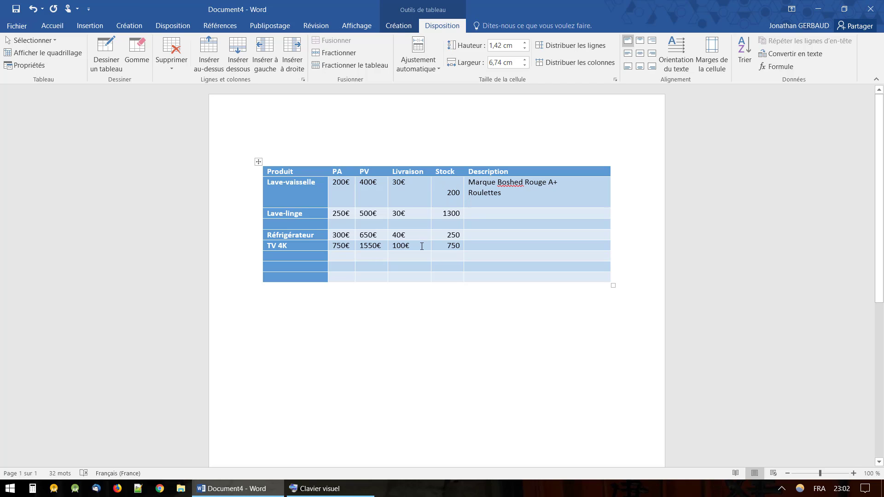
Centre the PA, PV and Livraison cells from Lave-vaisselle to TV 4K vertically and align them to the right
drag(410, 243, 330, 189)
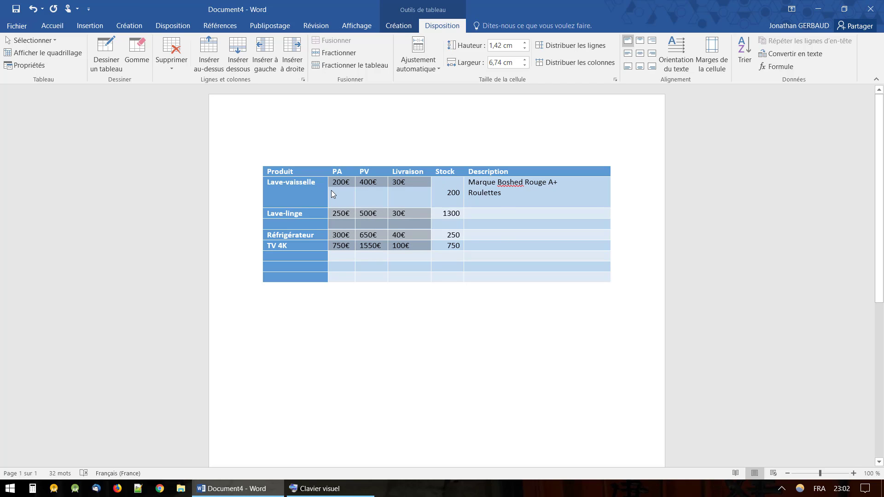
click(652, 54)
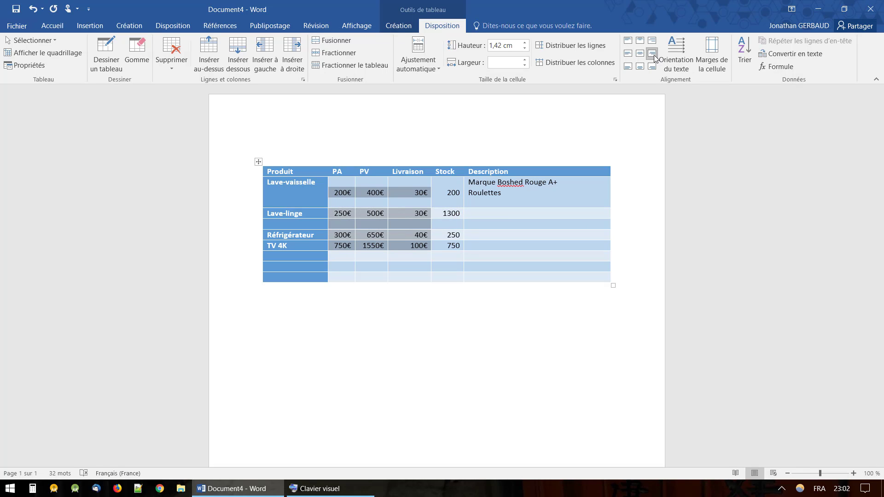
click(483, 329)
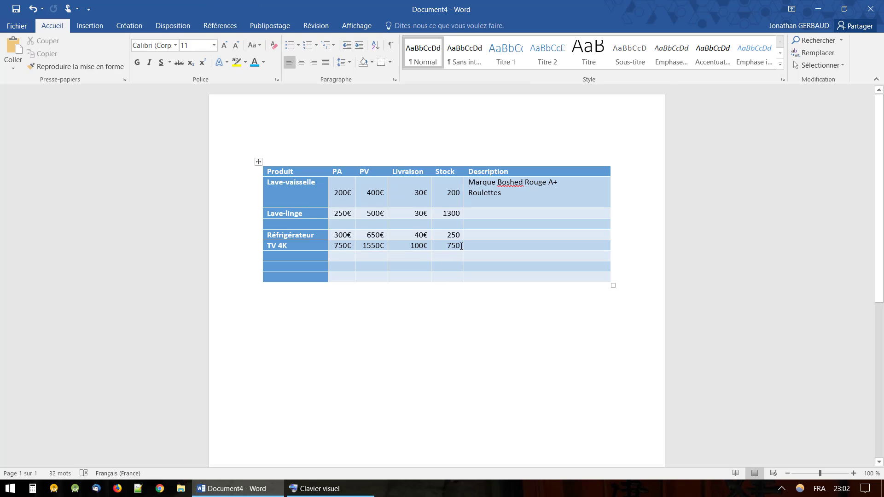
Centre the Stock cells from Lave-vaisselle to TV 4K both horizontally and vertically
click(453, 193)
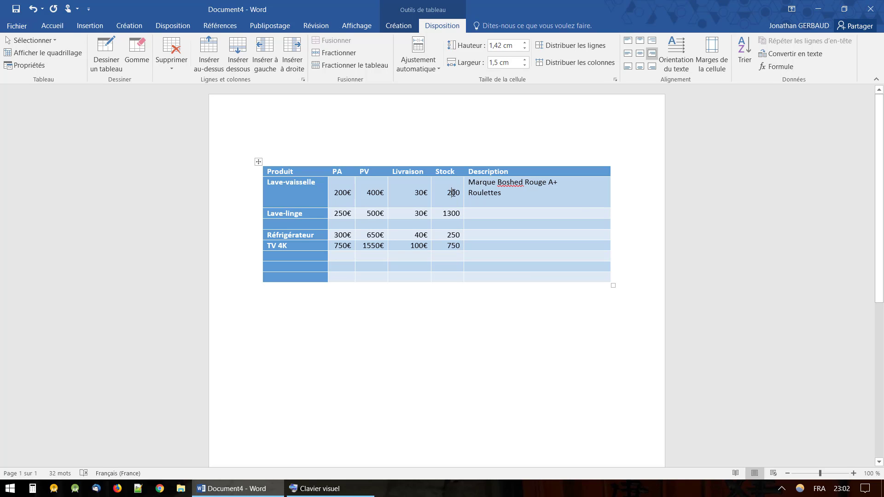
double_click(453, 193)
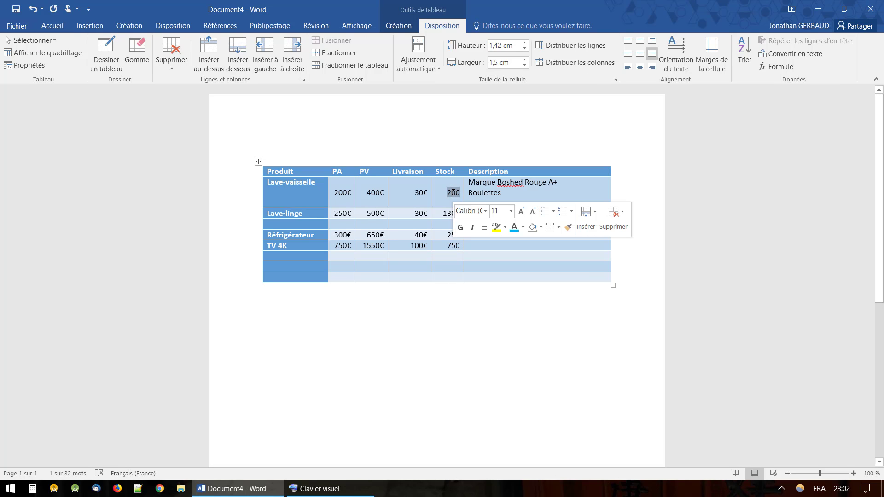
click(641, 54)
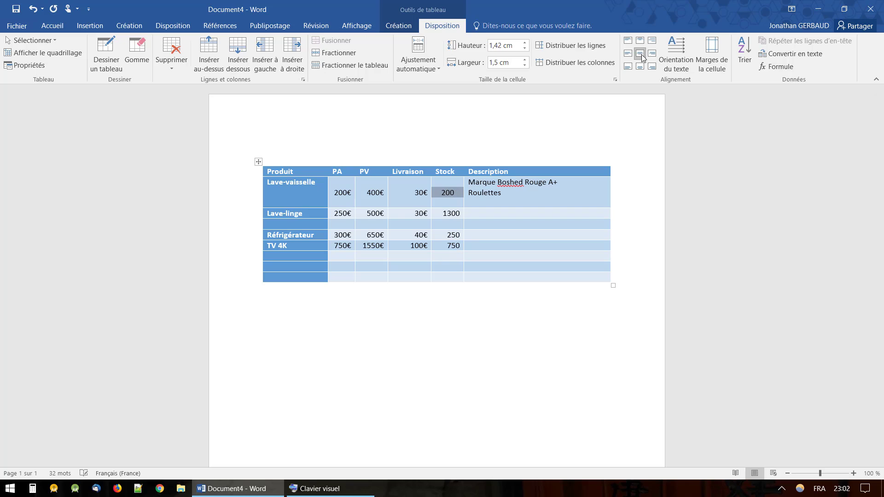
click(452, 237)
drag(450, 250, 450, 215)
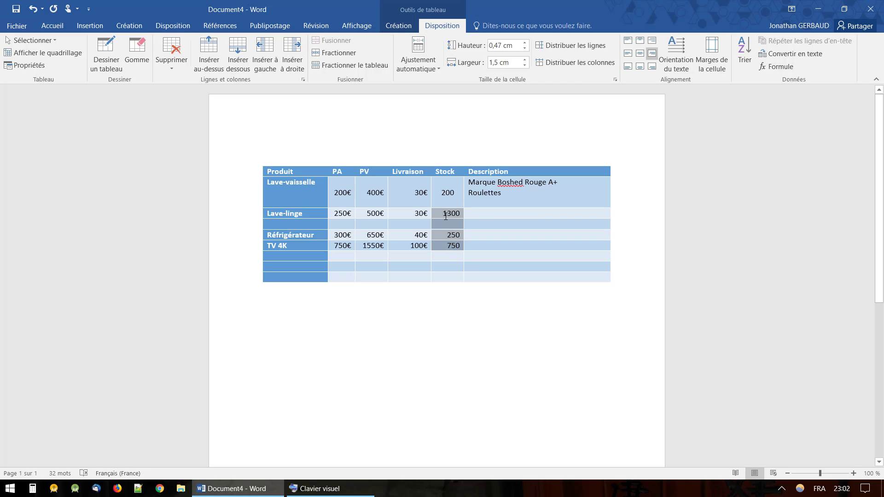
click(641, 56)
click(515, 234)
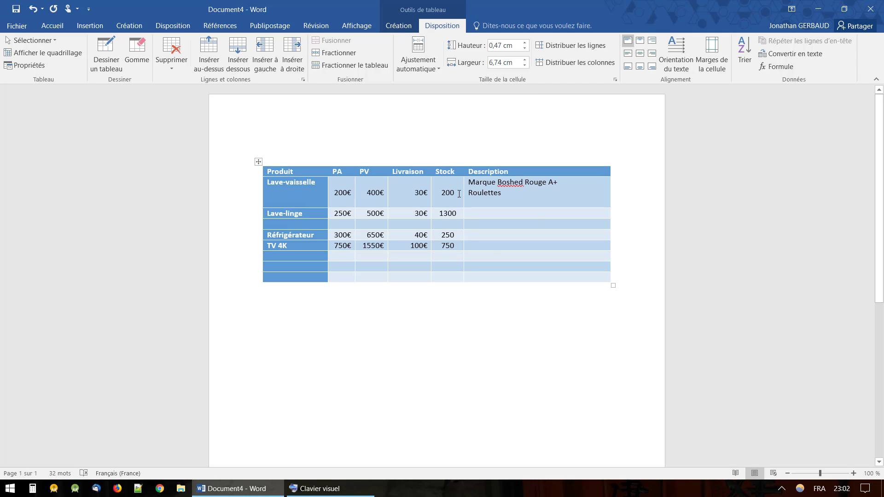
Align the Lave-vaisselle description to the bottom-right corner and remove the empty line after Roulettes
drag(503, 190, 468, 183)
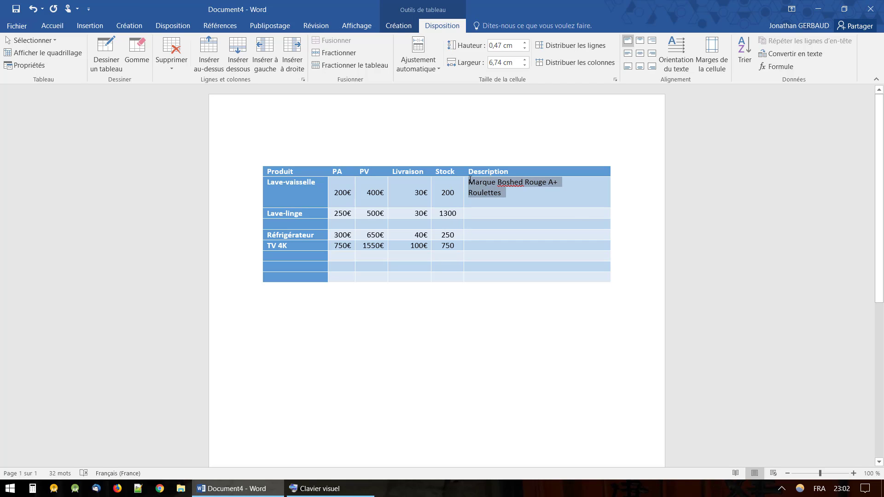
click(652, 66)
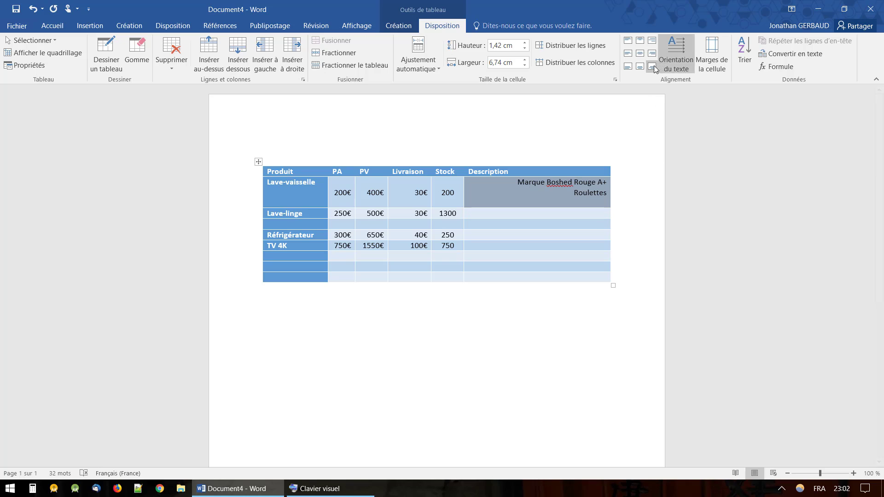
click(597, 203)
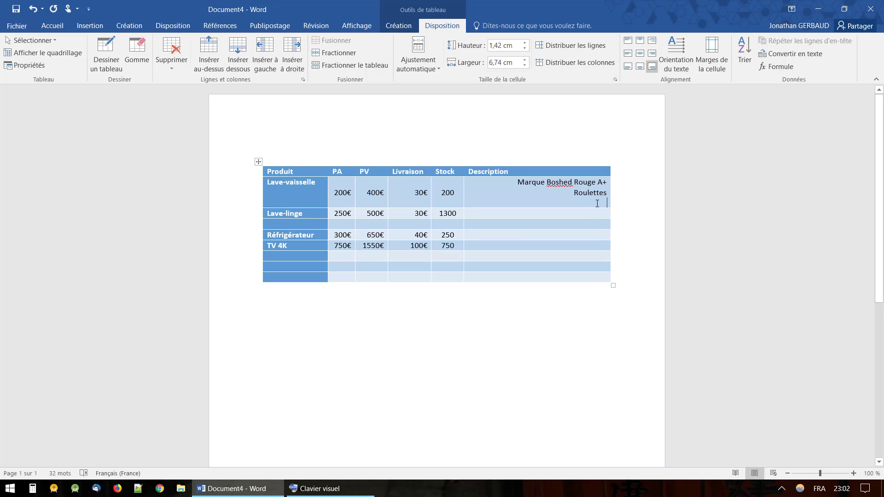
key(ctrl+e)
key(BackSpace)
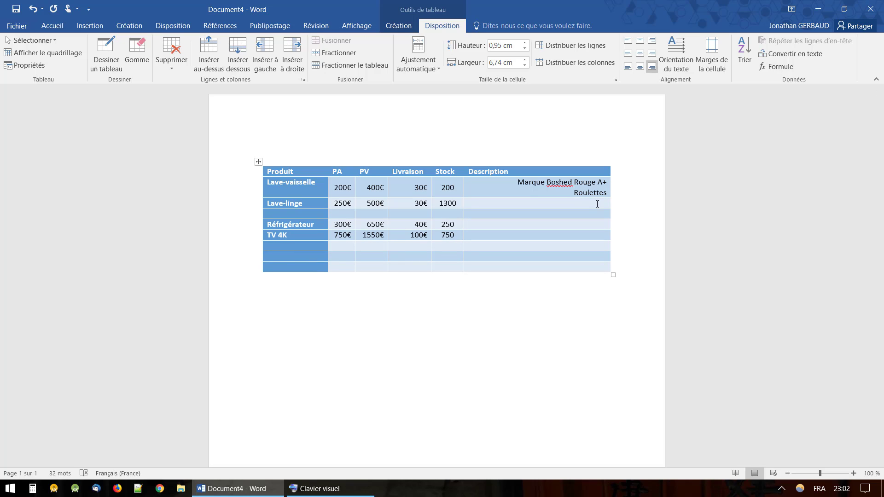
Try adding two empty lines under the Lave-vaisselle stock value
click(456, 188)
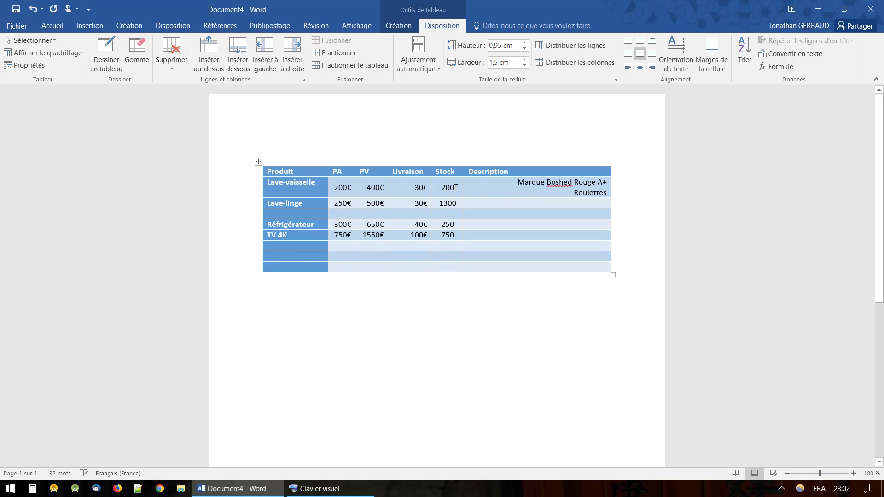
key(Return)
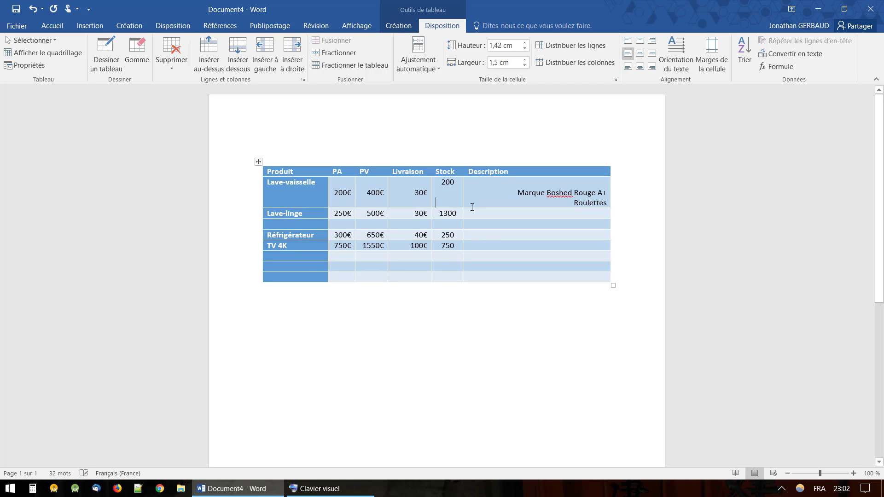
key(BackSpace)
key(BackSpace)
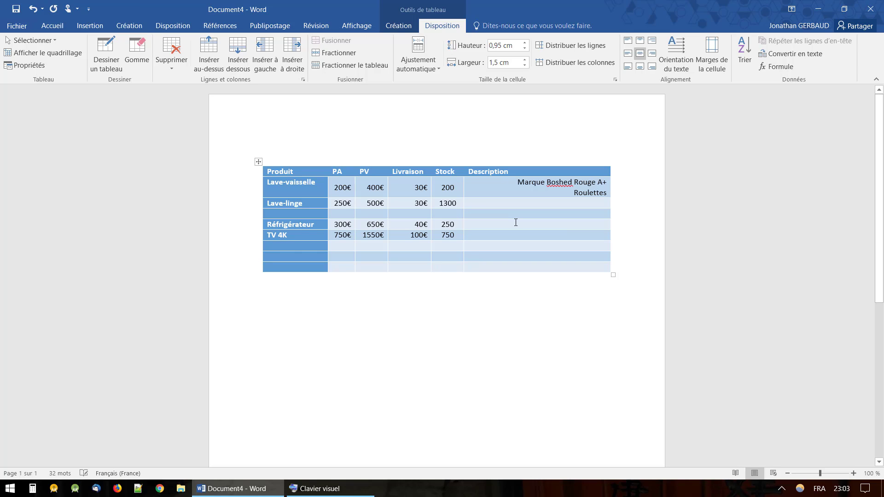
Write Lettre in the paragraph below the product table
click(366, 326)
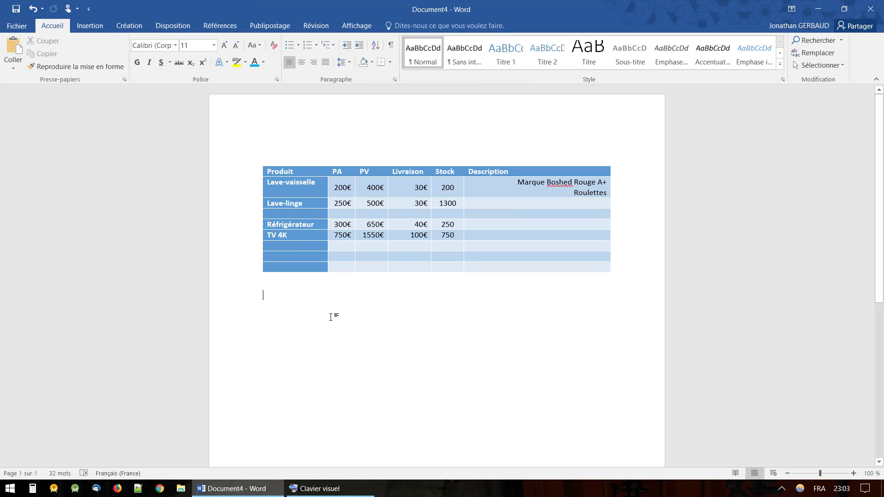
text(Lettre)
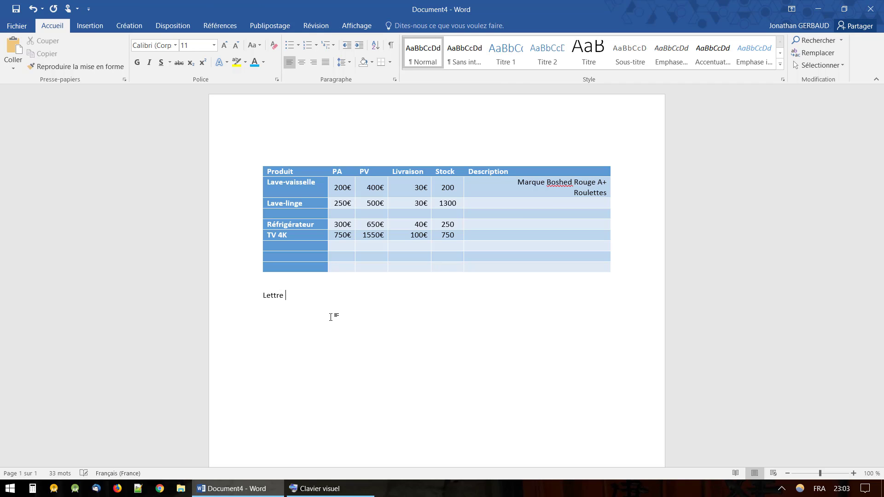
Try shifting the product table down with empty lines above it
click(292, 147)
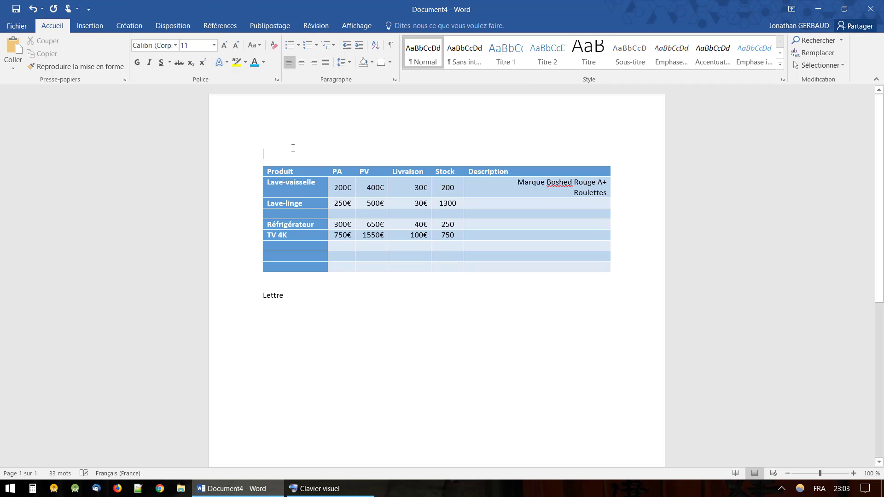
key(Return)
key(Return)
key(Return)
key(Return)
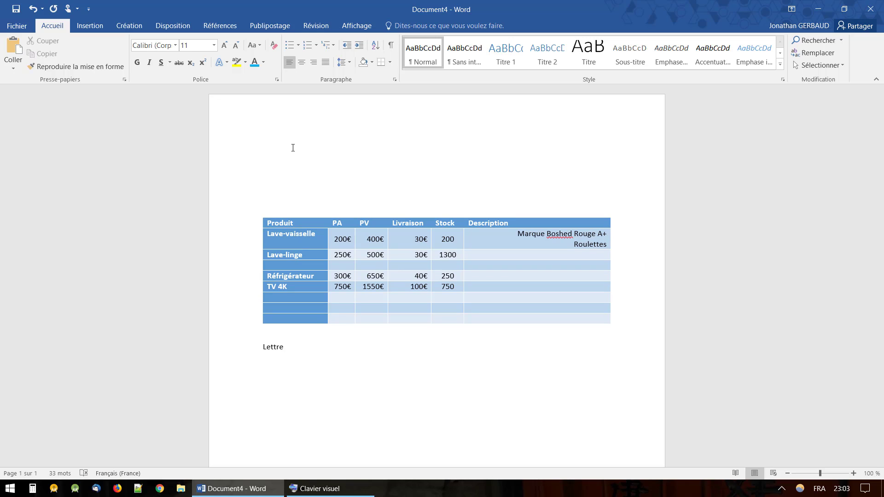
key(Delete)
key(Delete)
key(Delete)
key(Delete)
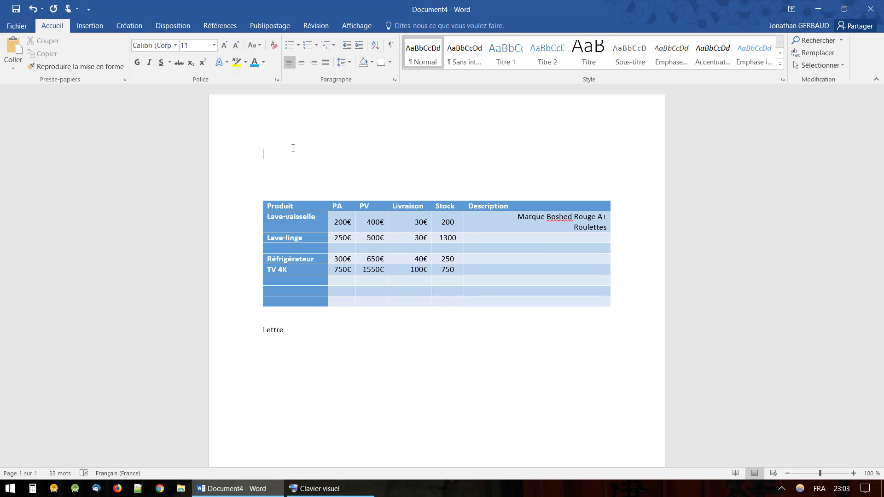
Insert a table of seven columns and four rows below the Lettre line
click(287, 341)
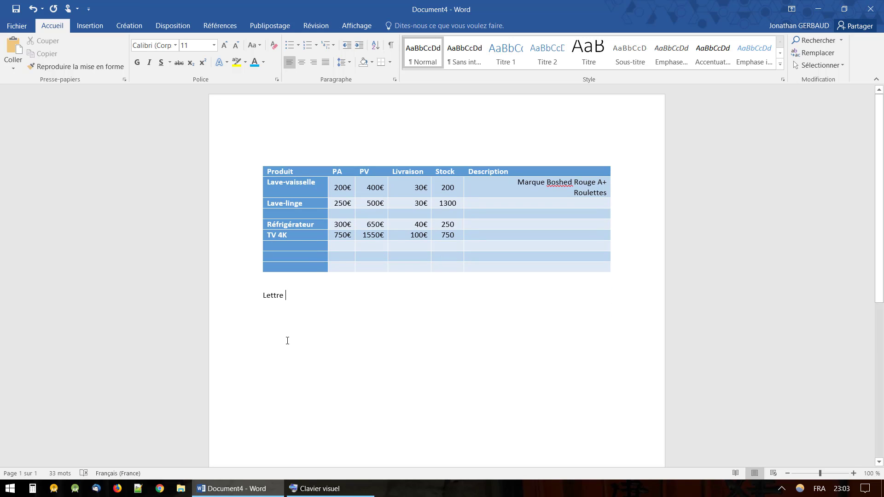
click(98, 29)
click(98, 66)
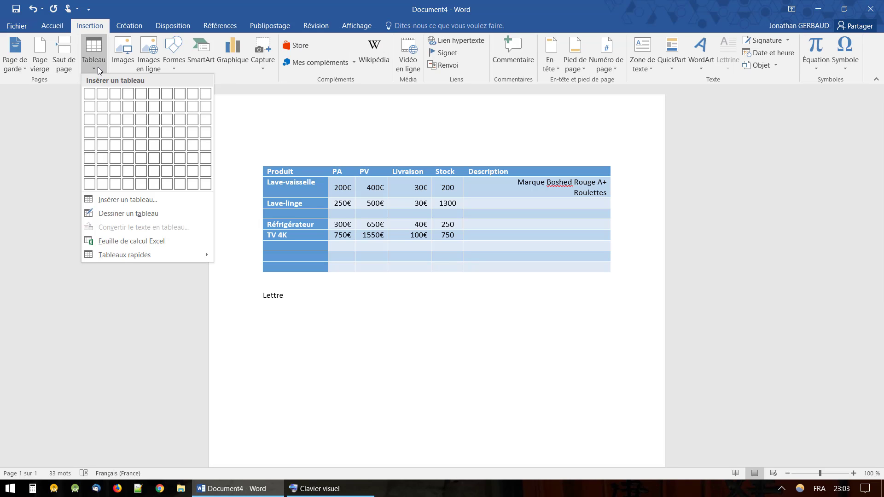
click(164, 133)
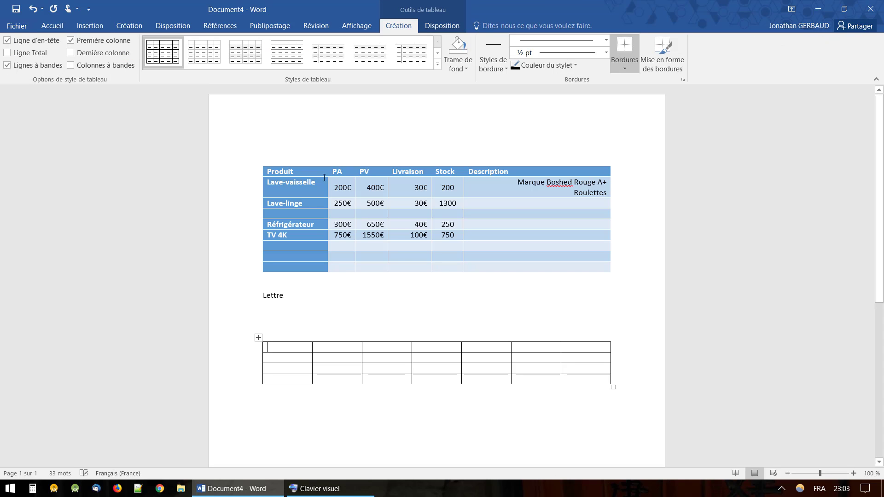
Apply the yellow grid table style with a solid header row and first column to the new empty table
click(438, 65)
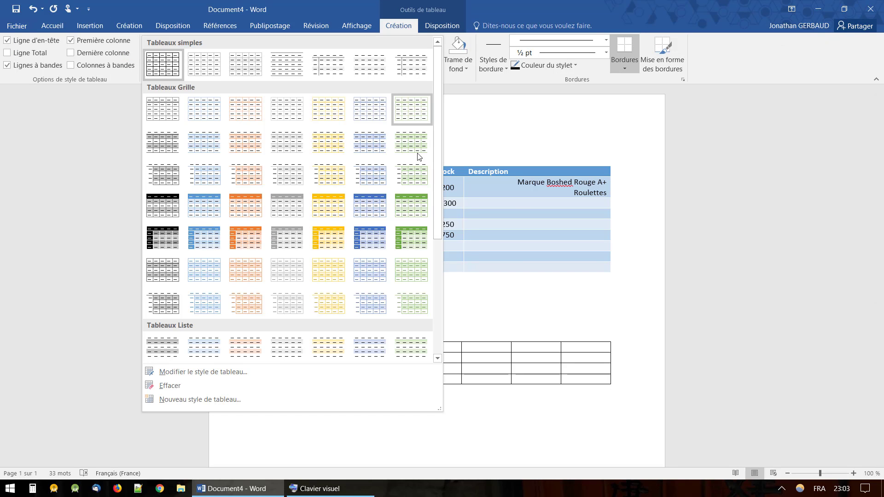
click(334, 239)
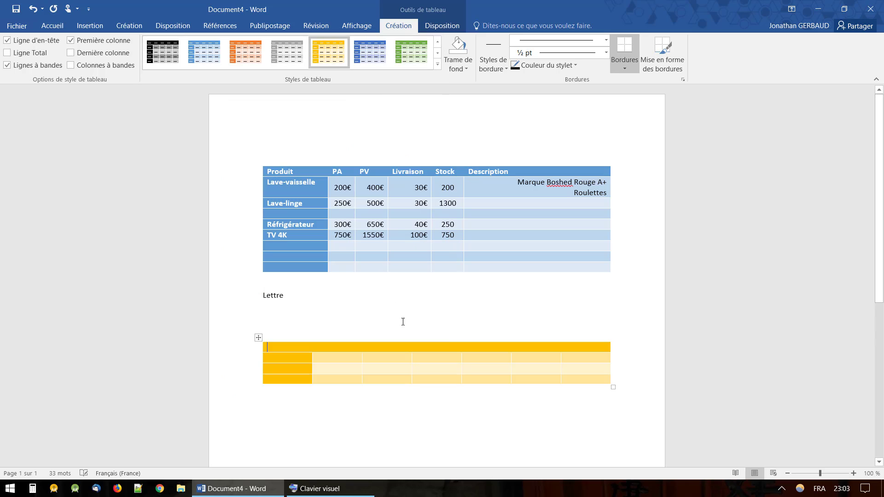
click(336, 322)
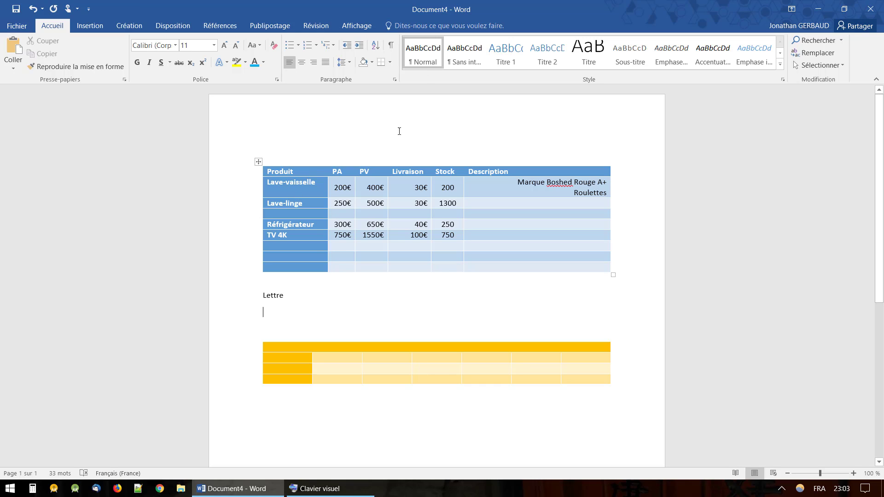
Apply the solid green list table style with white lines to the empty table below Lettre
click(296, 361)
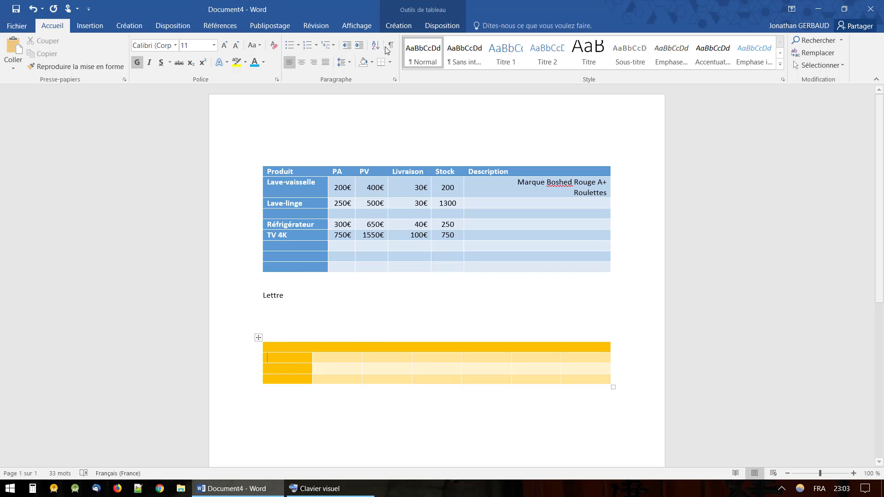
click(392, 28)
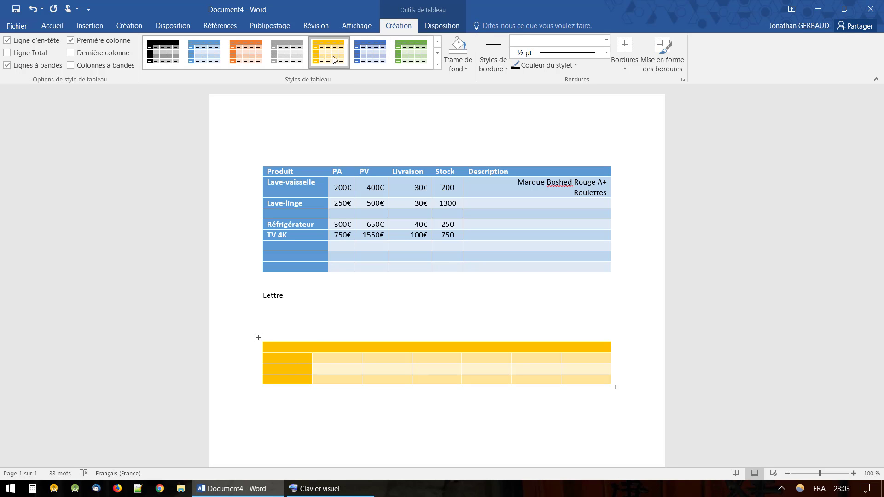
click(439, 65)
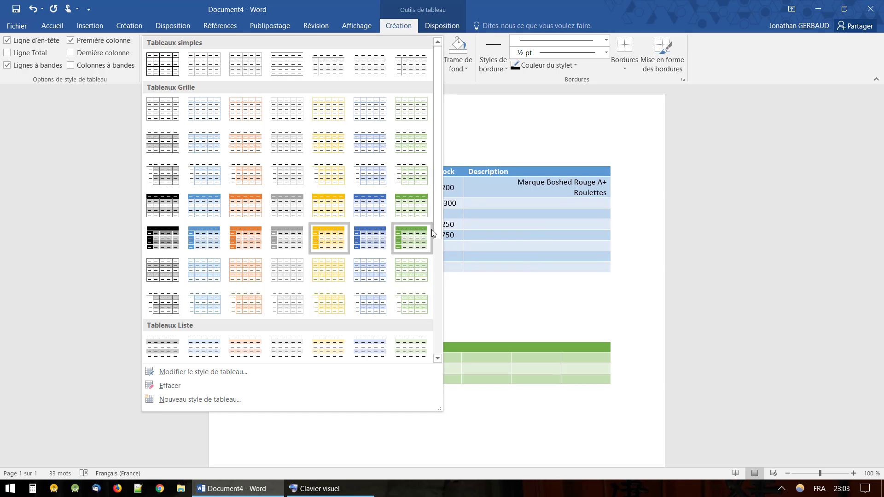
drag(440, 223, 440, 338)
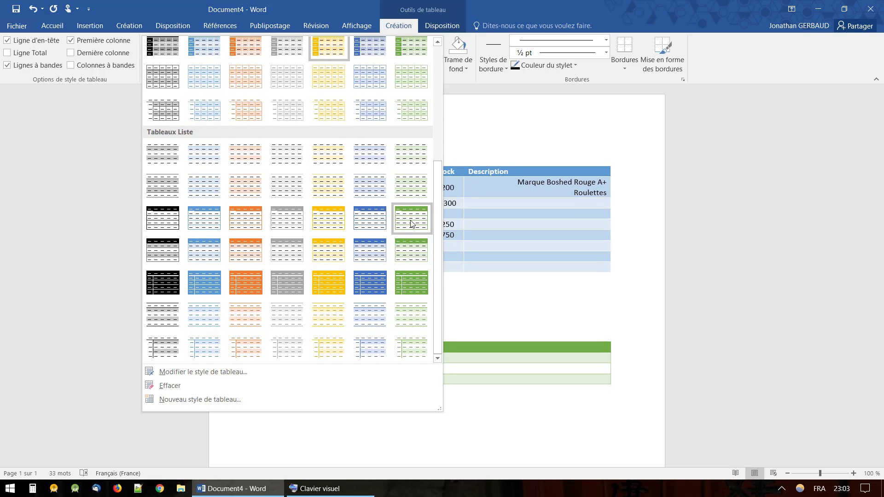
click(410, 285)
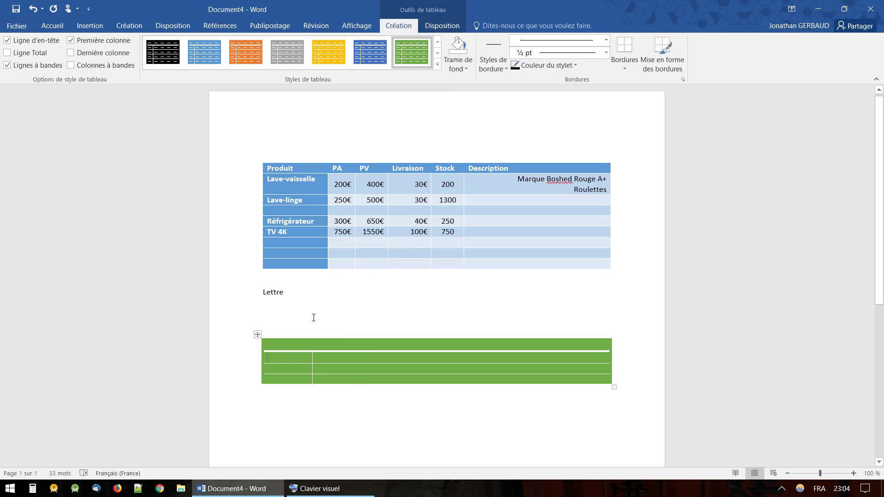
click(415, 210)
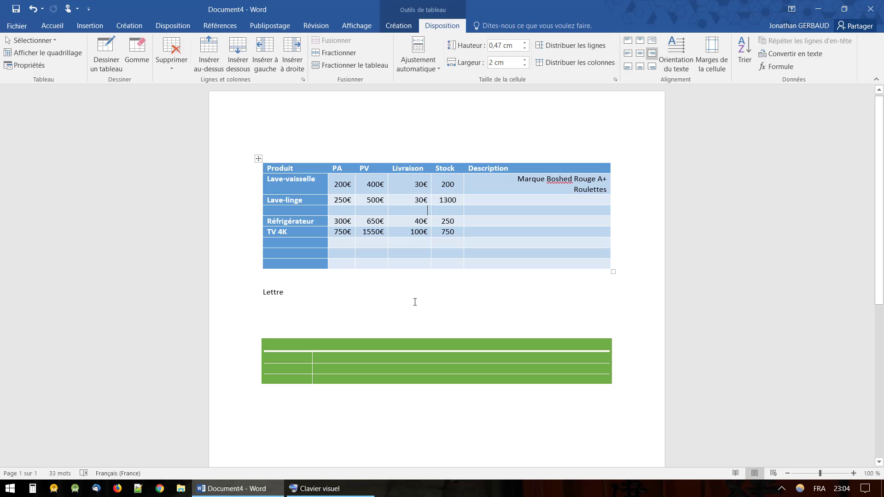